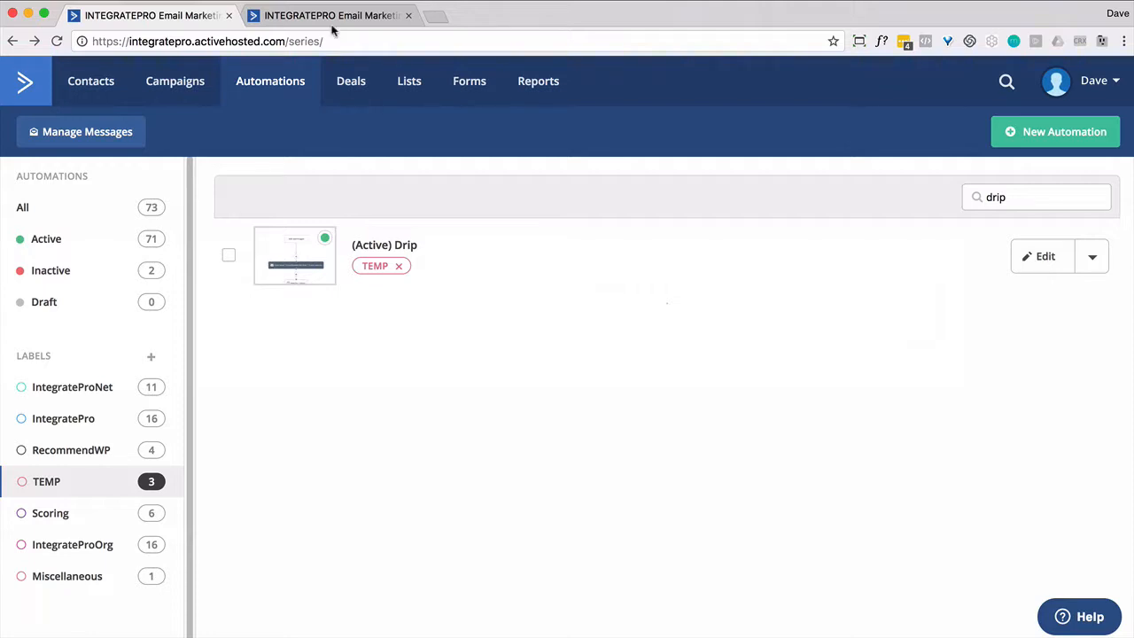
# Step: Open the Drip automation and examine its sequence of emails, one-day waits and the Check For Click goal
pyautogui.click(1045, 257)
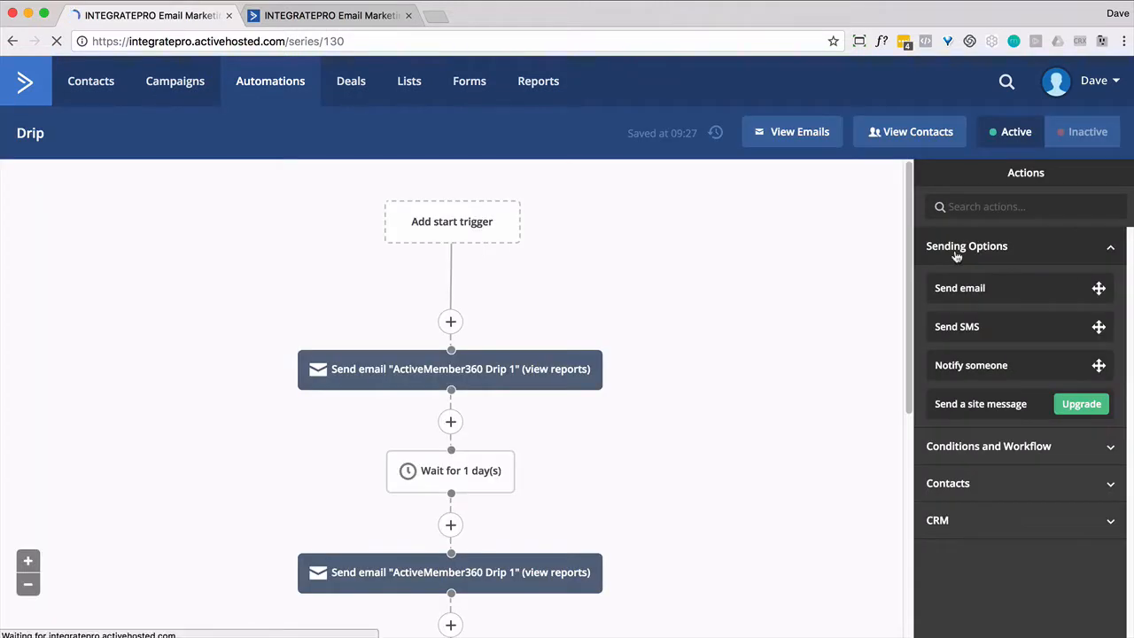
pyautogui.moveTo(490, 380)
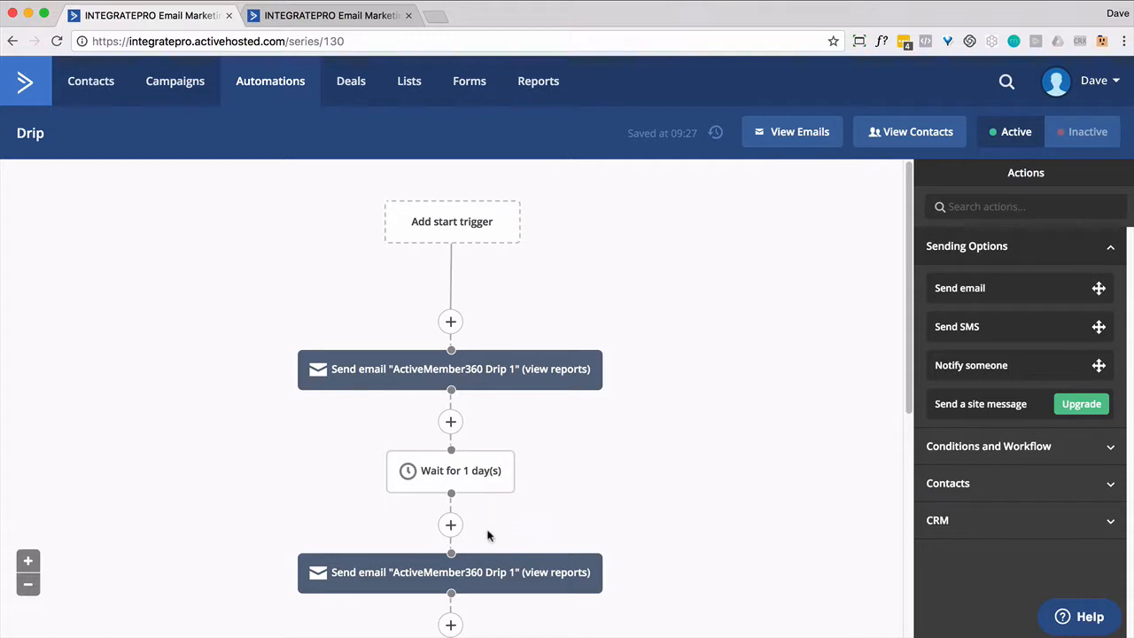
pyautogui.moveTo(487, 574)
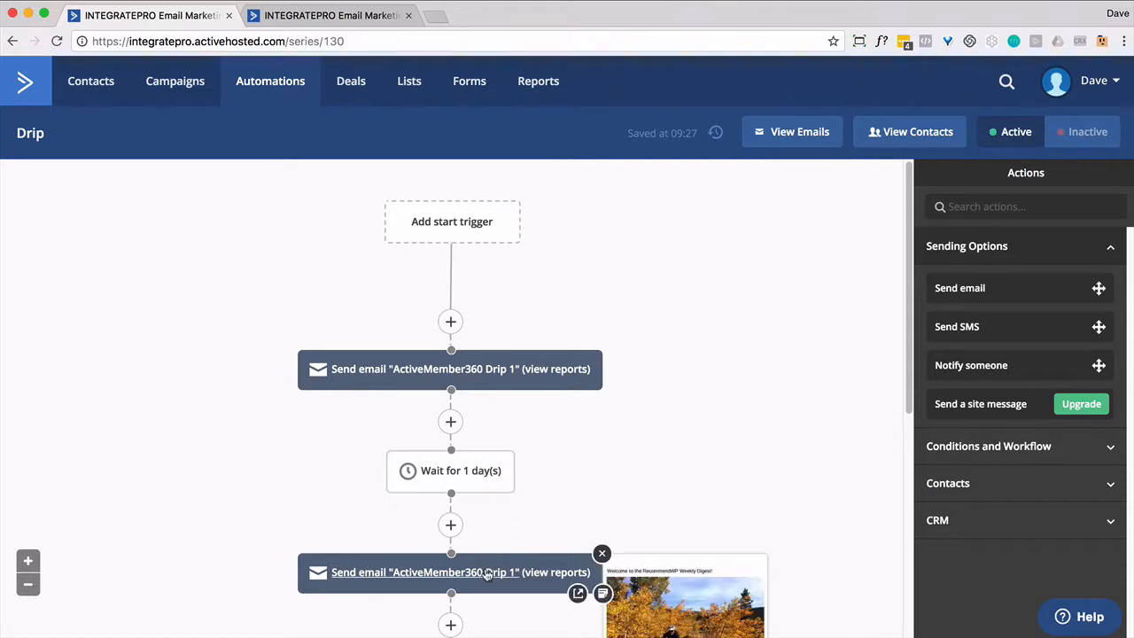
pyautogui.scroll(-3, 293, 319)
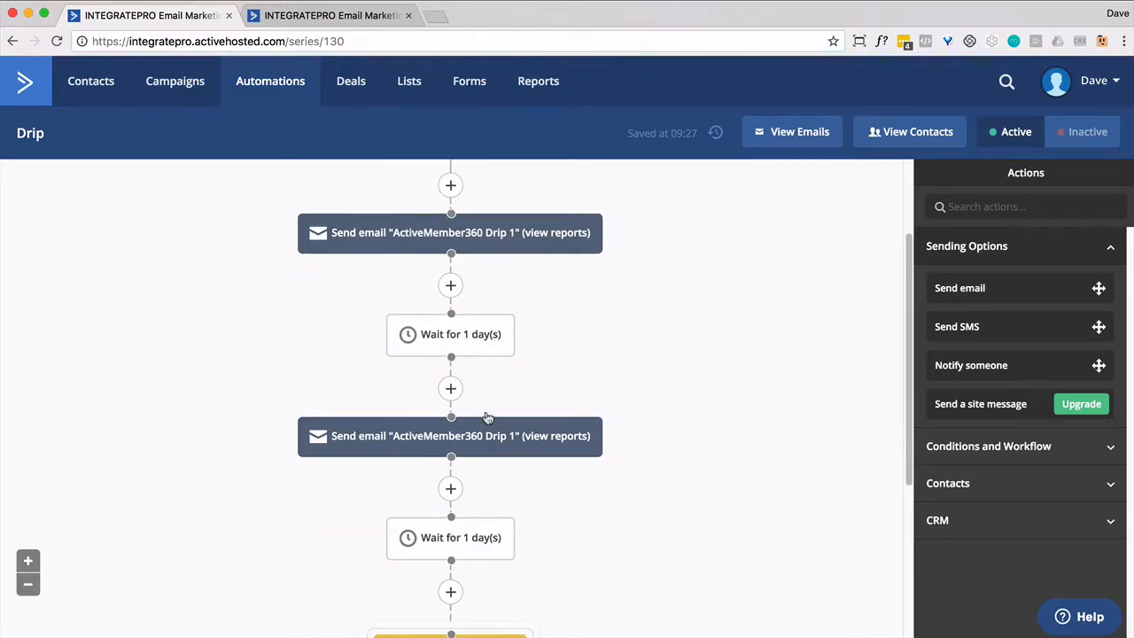
pyautogui.moveTo(492, 329)
pyautogui.scroll(-1, 488, 331)
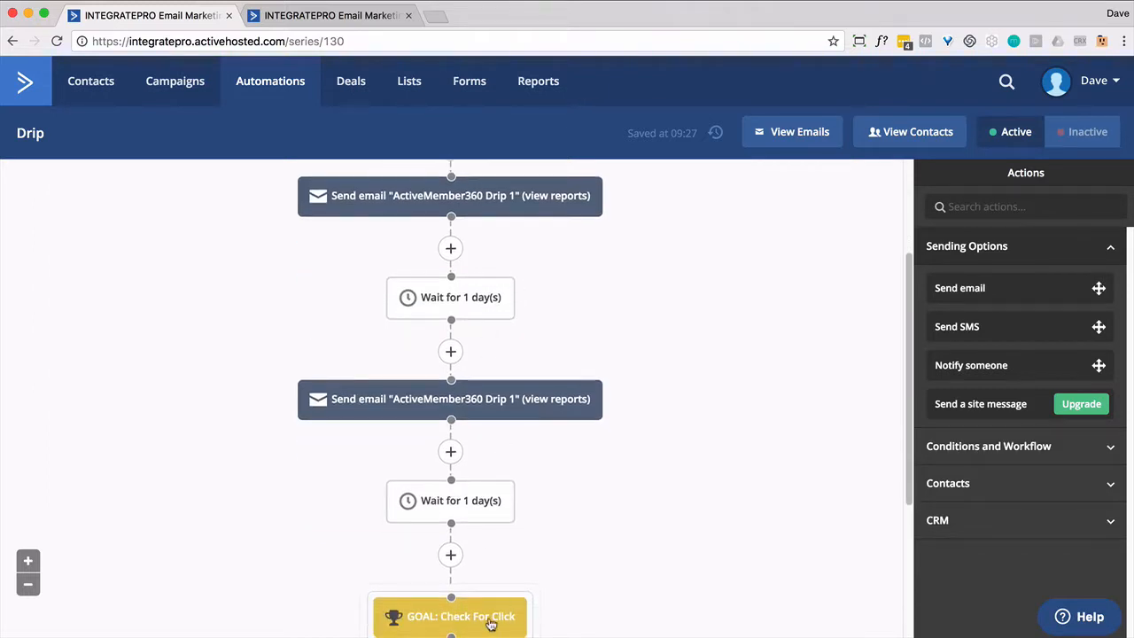
pyautogui.moveTo(488, 622)
pyautogui.moveTo(411, 203)
pyautogui.moveTo(488, 405)
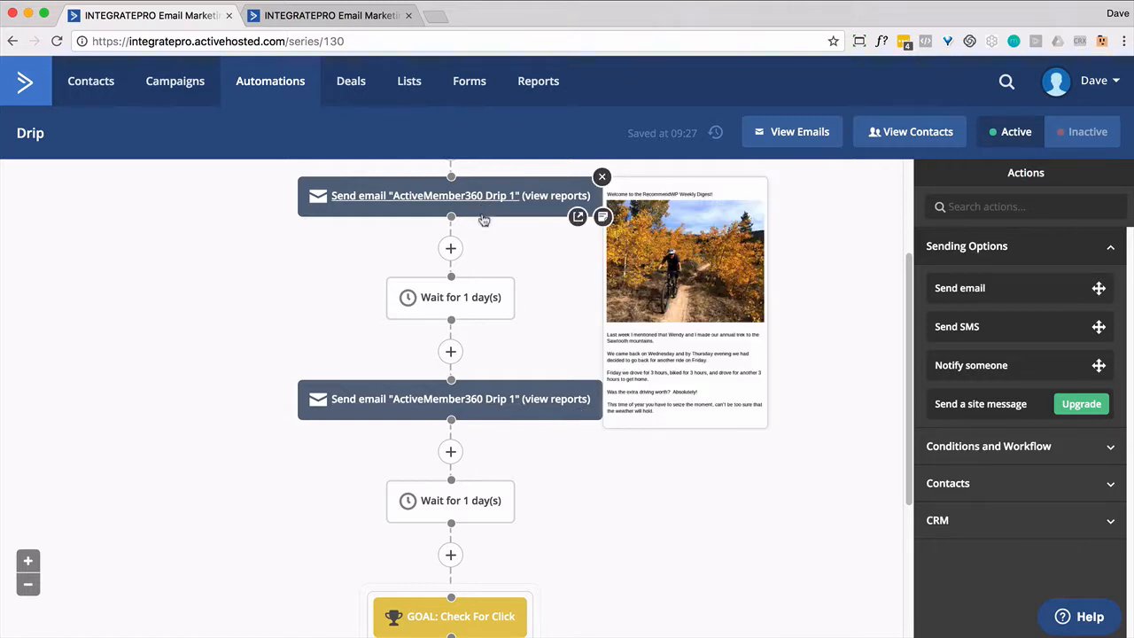
pyautogui.moveTo(479, 282)
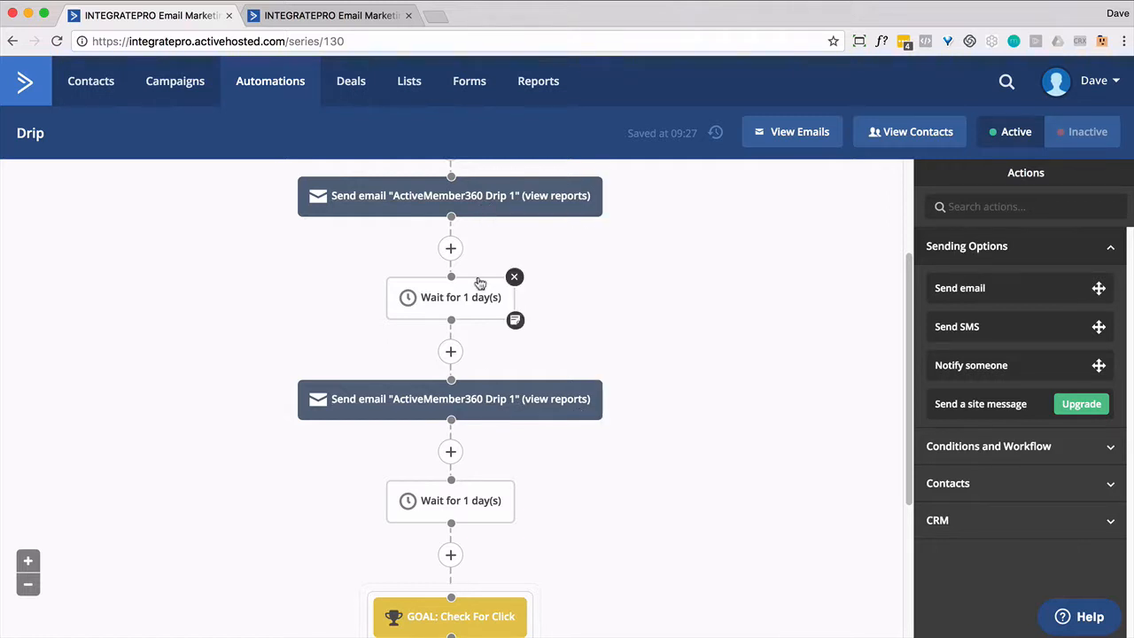
# Step: Set the Check For Click goal to wait until conditions are met when a contact does not meet them, and save
pyautogui.click(464, 617)
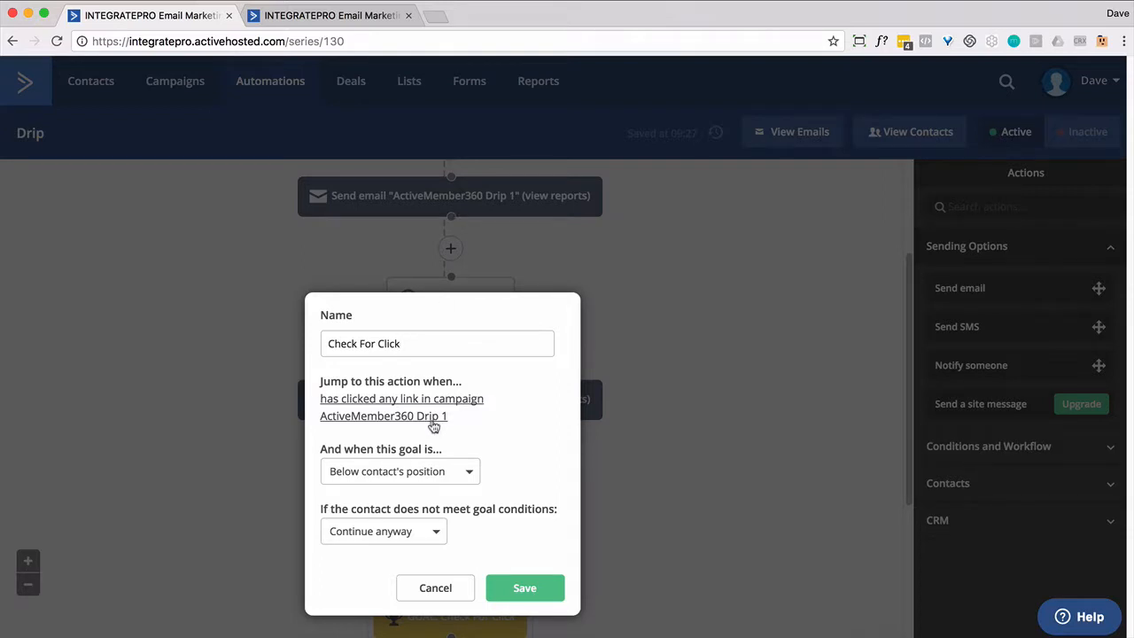
pyautogui.click(427, 533)
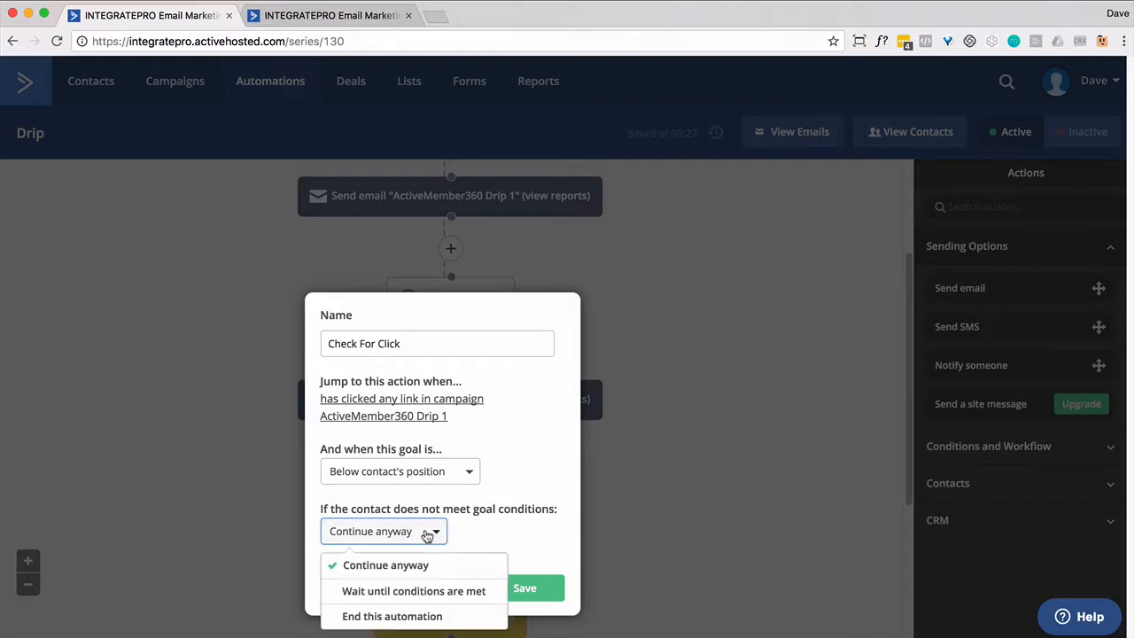
pyautogui.click(402, 592)
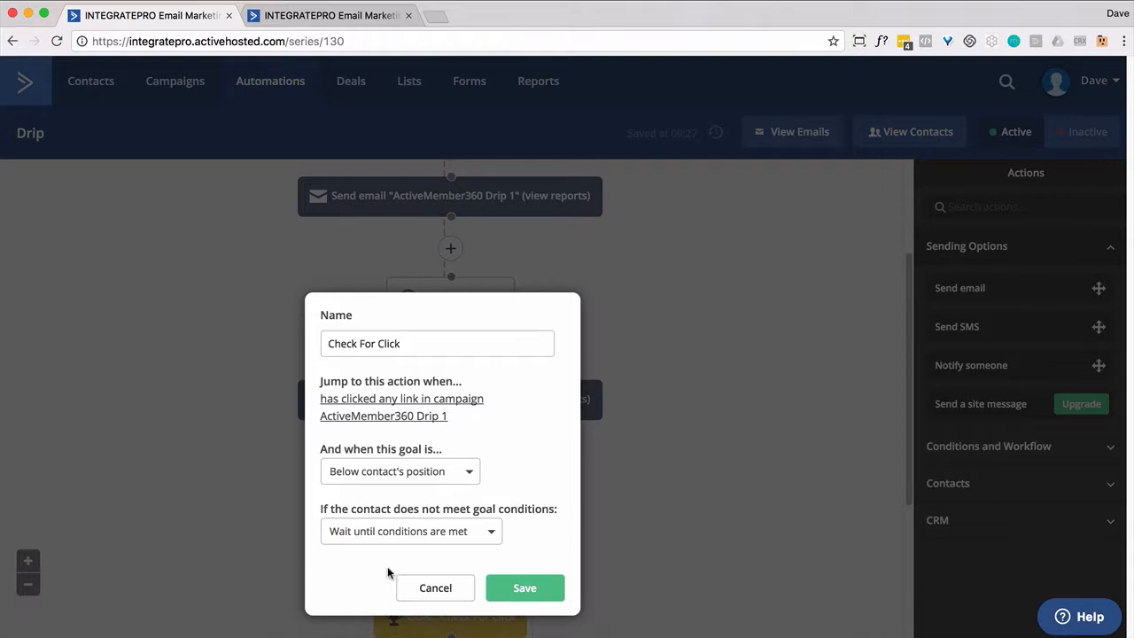
pyautogui.click(524, 588)
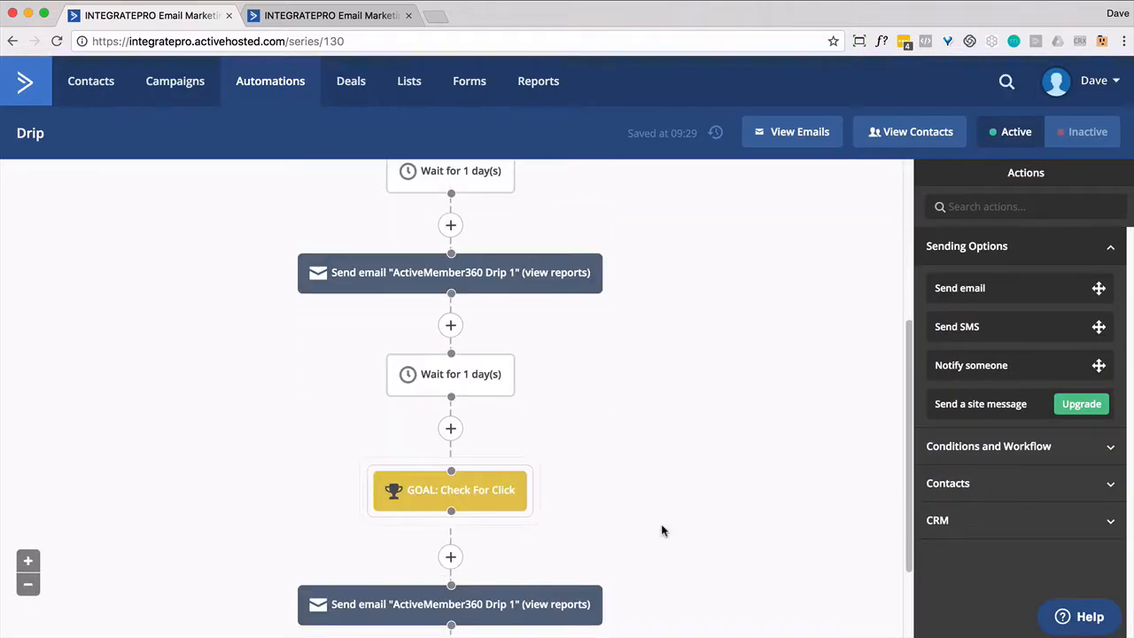
pyautogui.moveTo(493, 608)
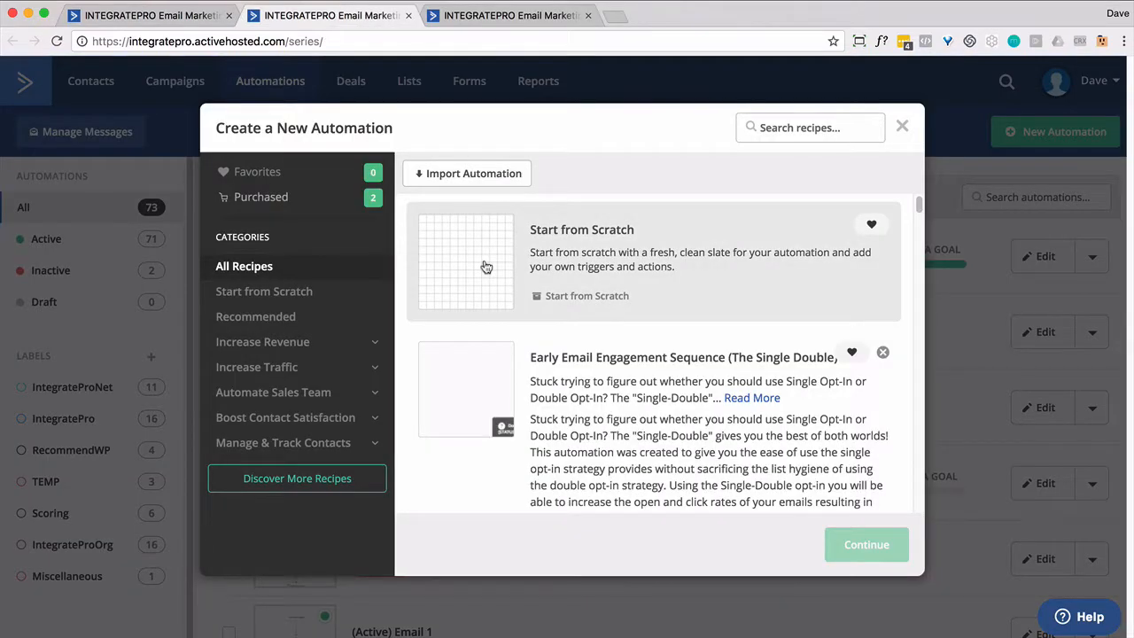
# Step: Create a new automation from scratch without a start trigger
pyautogui.click(485, 268)
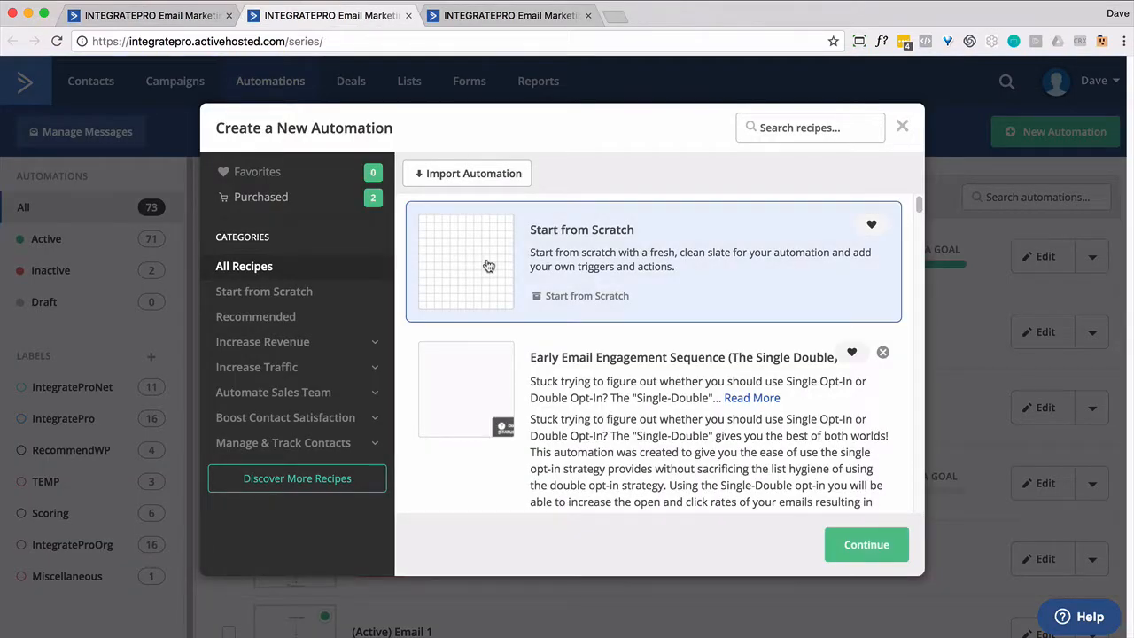
pyautogui.click(886, 536)
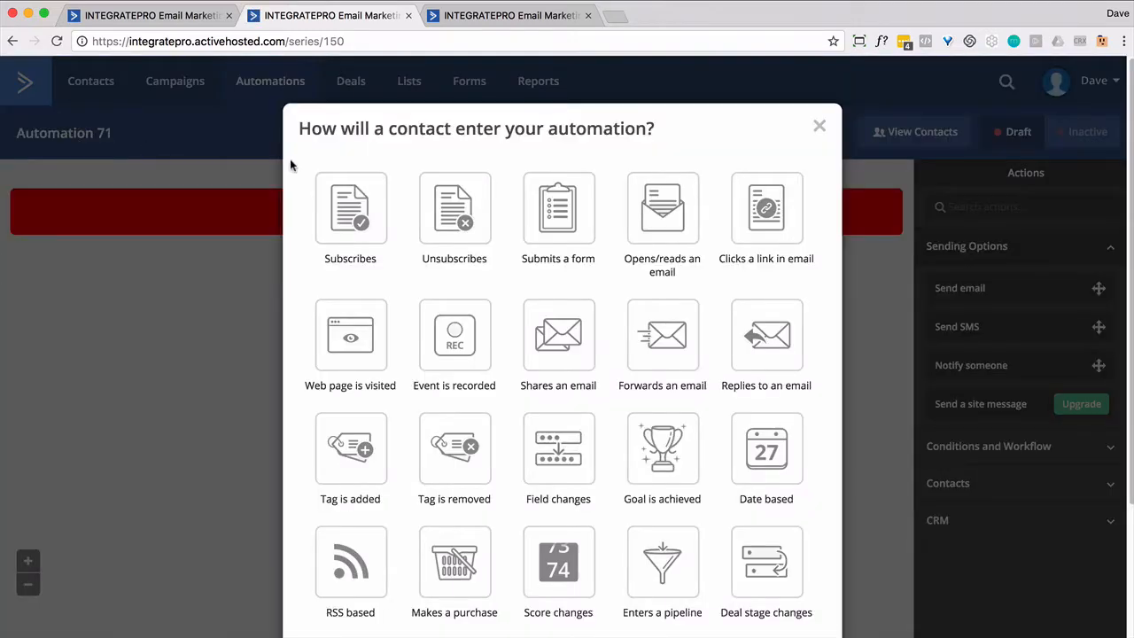
pyautogui.scroll(-3, 531, 496)
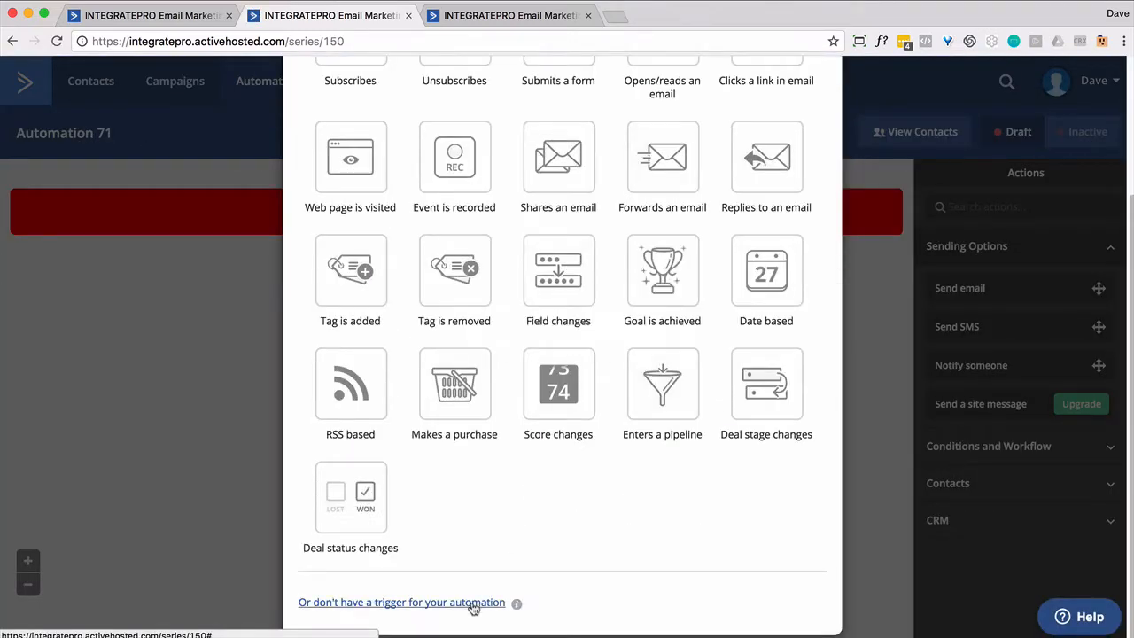
pyautogui.click(455, 602)
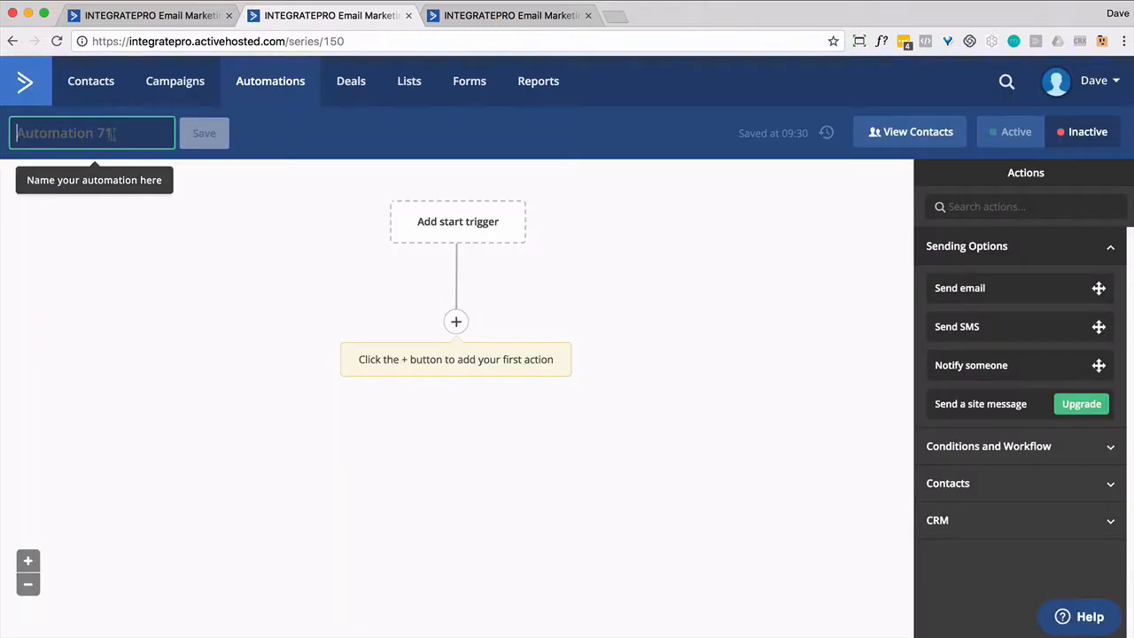
# Step: Name the new automation "Drip Reminder" and make it active
pyautogui.click(112, 132)
pyautogui.write('Drip ')
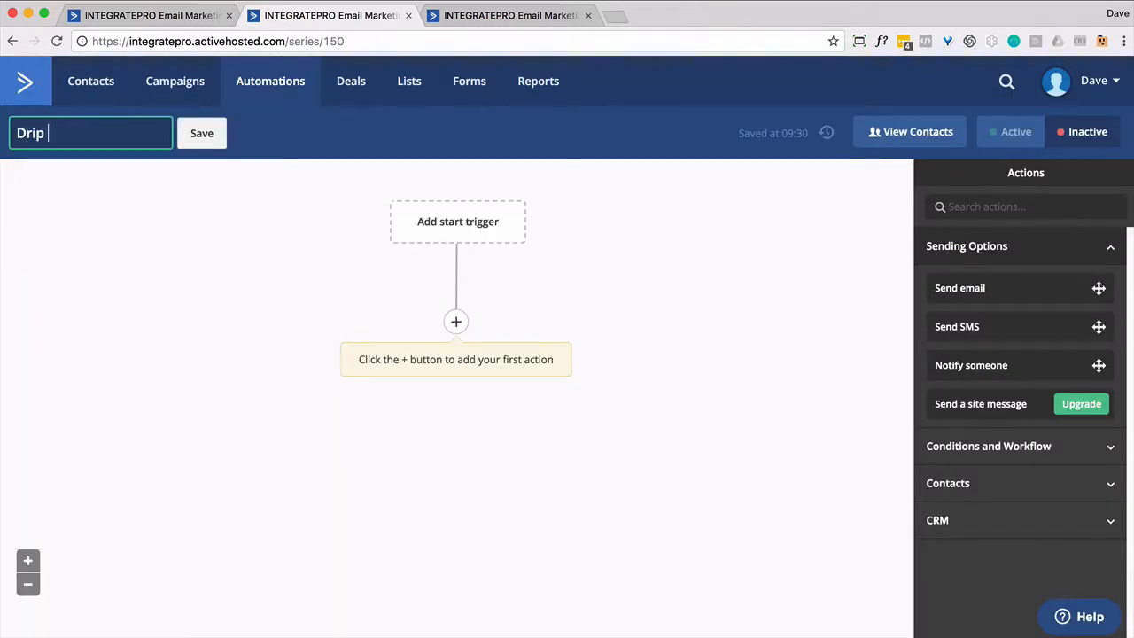
pyautogui.write('Reminder')
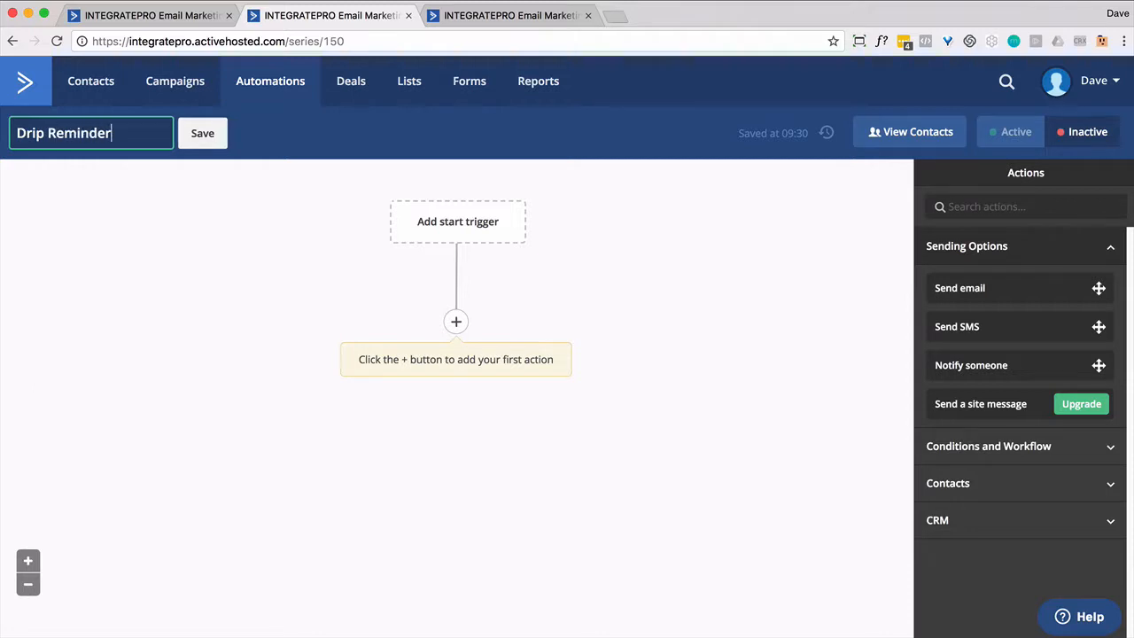
pyautogui.click(212, 144)
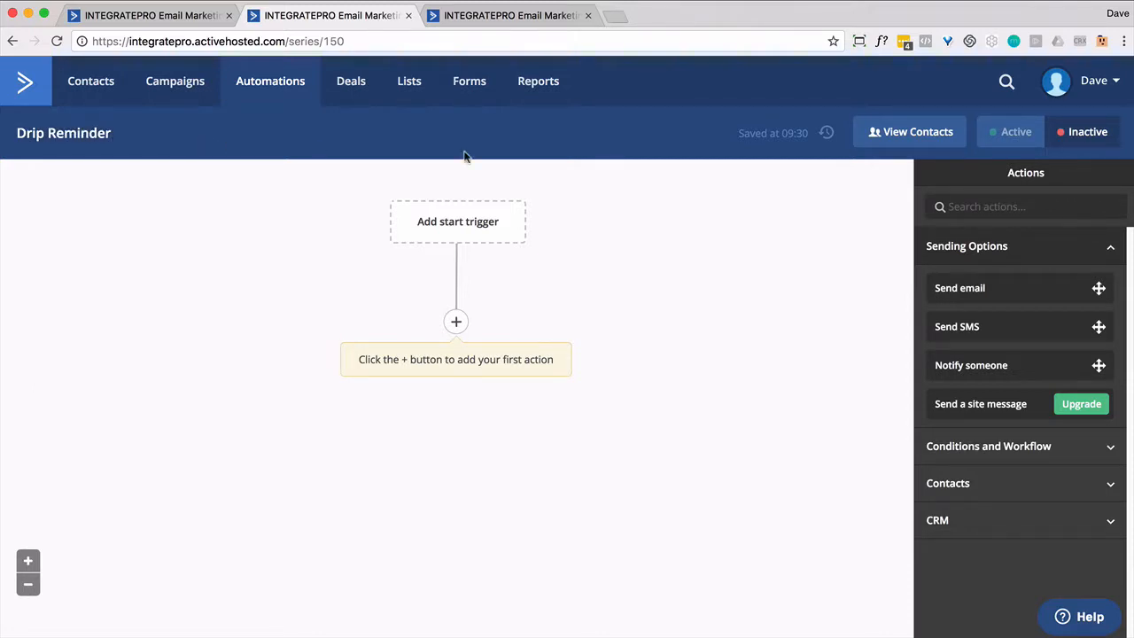
pyautogui.click(1015, 146)
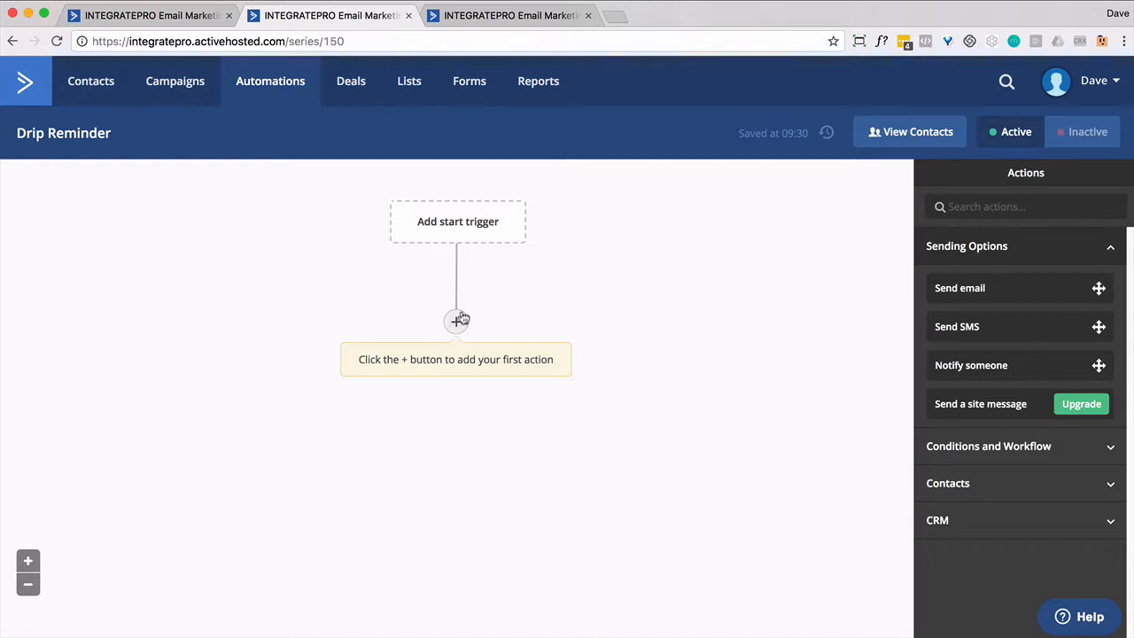
# Step: Add a text area custom field named "Drip Reminder Content" to the account's fields
pyautogui.click(500, 16)
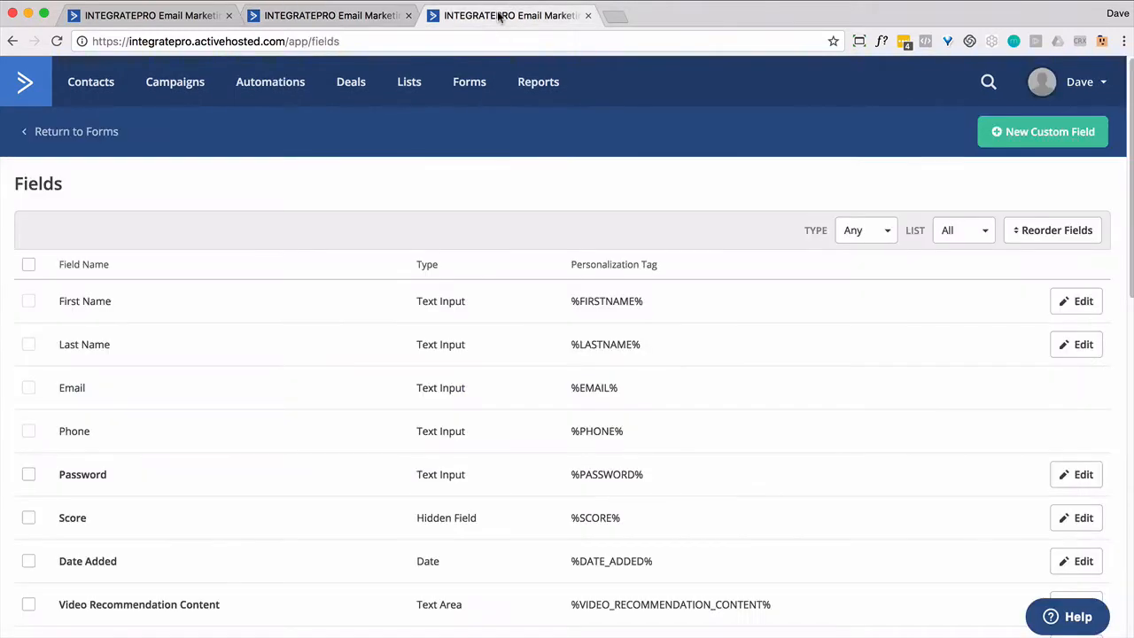
pyautogui.click(1042, 135)
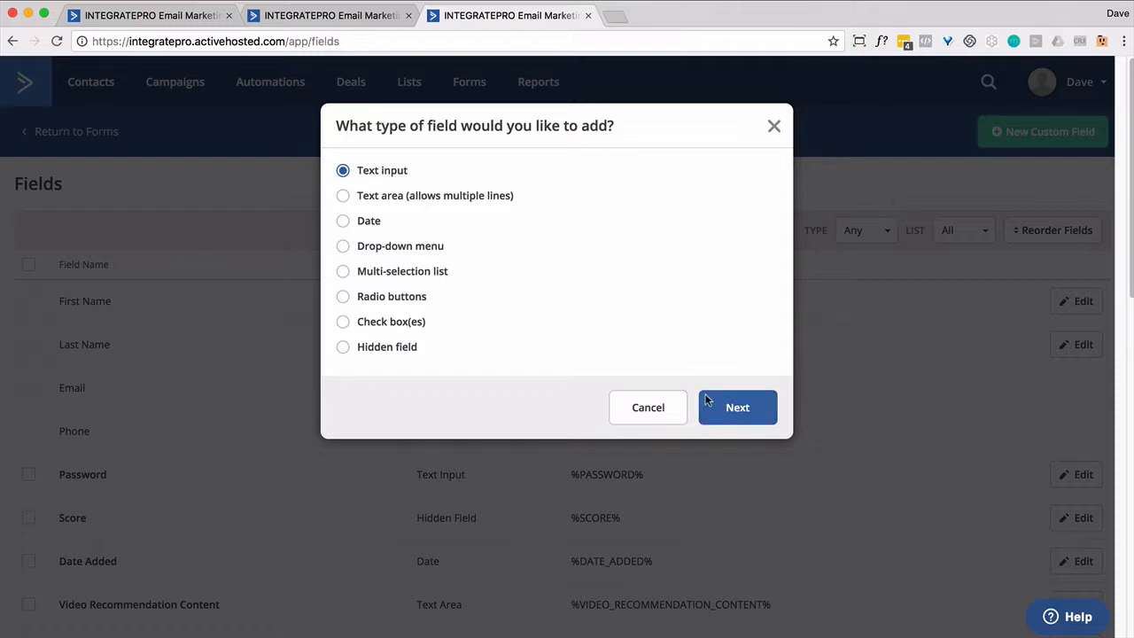
pyautogui.click(417, 195)
pyautogui.click(737, 407)
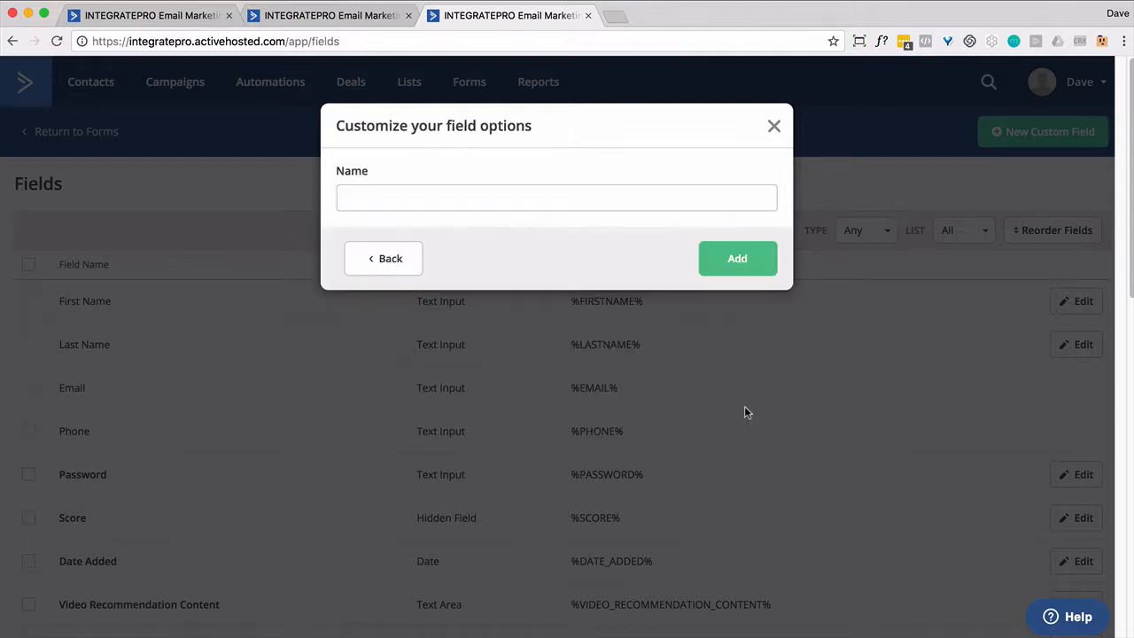
pyautogui.click(381, 195)
pyautogui.write('Drip')
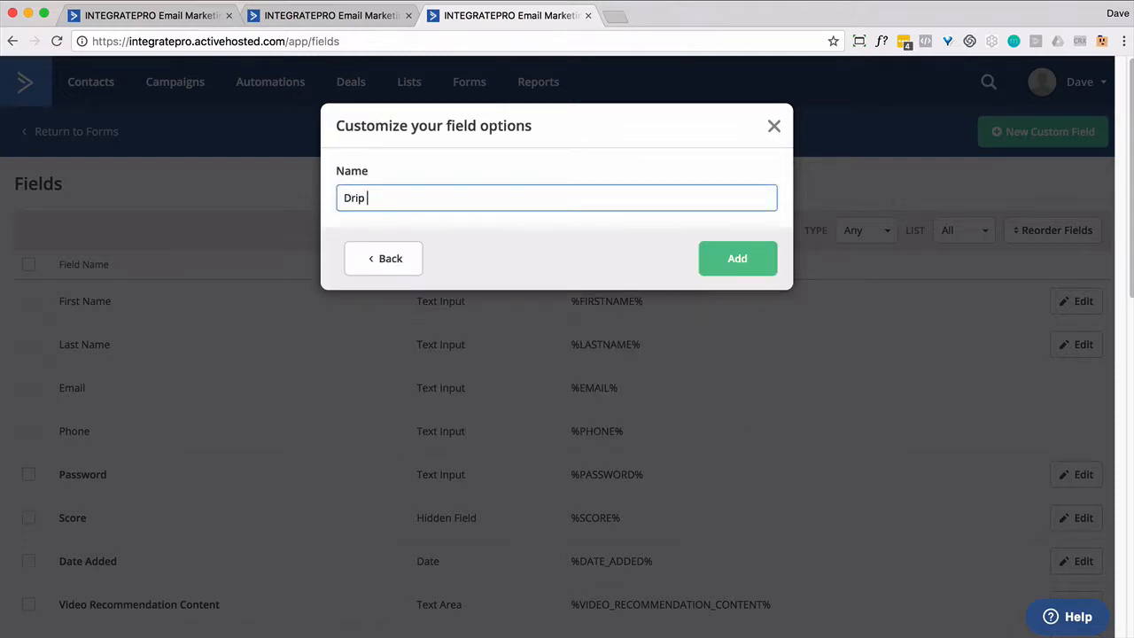
pyautogui.write(' Reminder Content')
pyautogui.click(748, 261)
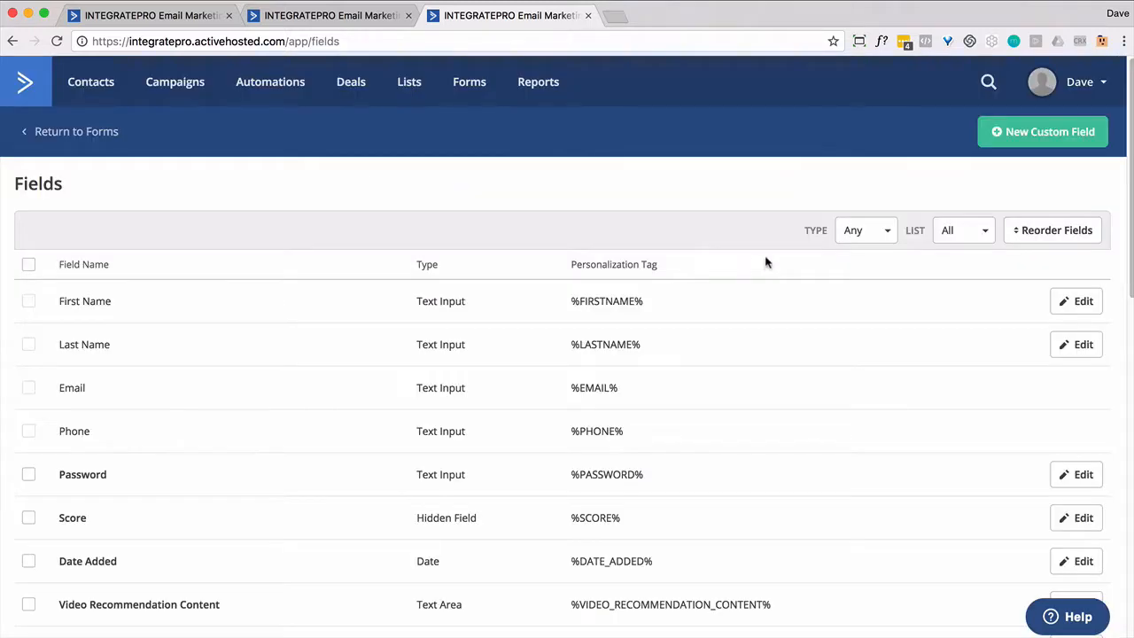
# Step: Add a text input custom field named "Drip Reminder URL"
pyautogui.click(1038, 135)
pyautogui.click(742, 404)
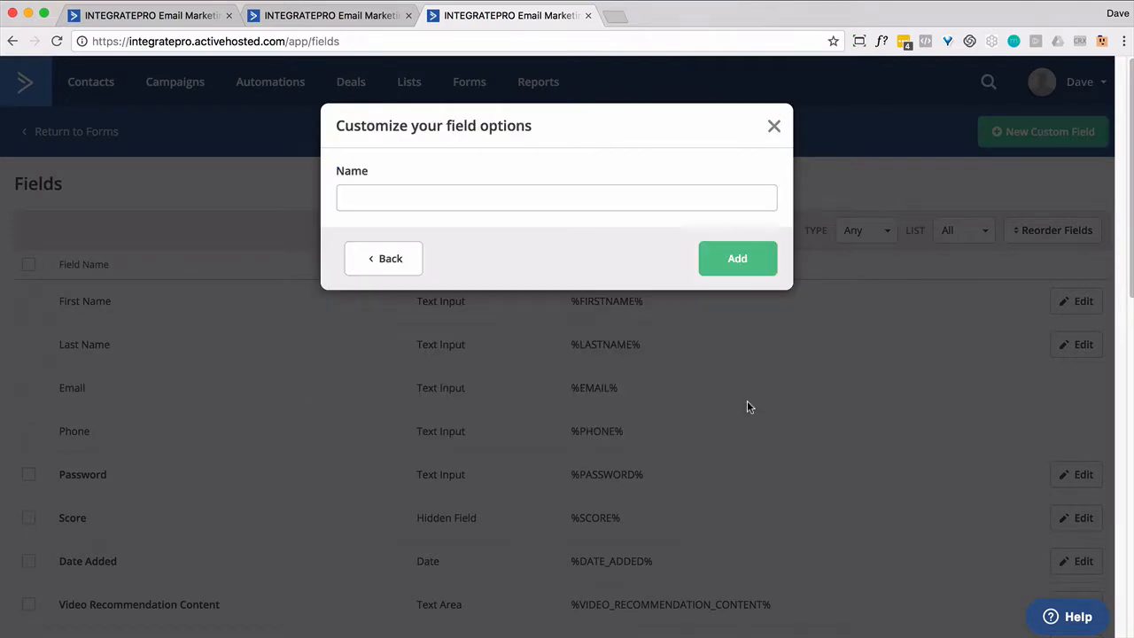
pyautogui.click(427, 199)
pyautogui.write('D')
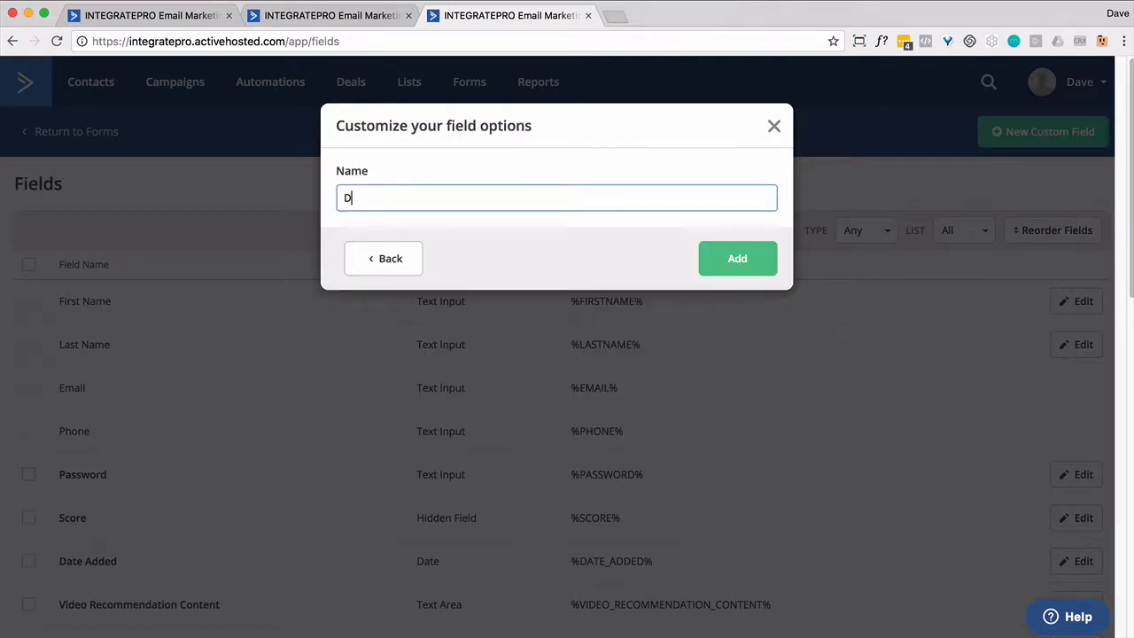
pyautogui.write('rip Reminder URL')
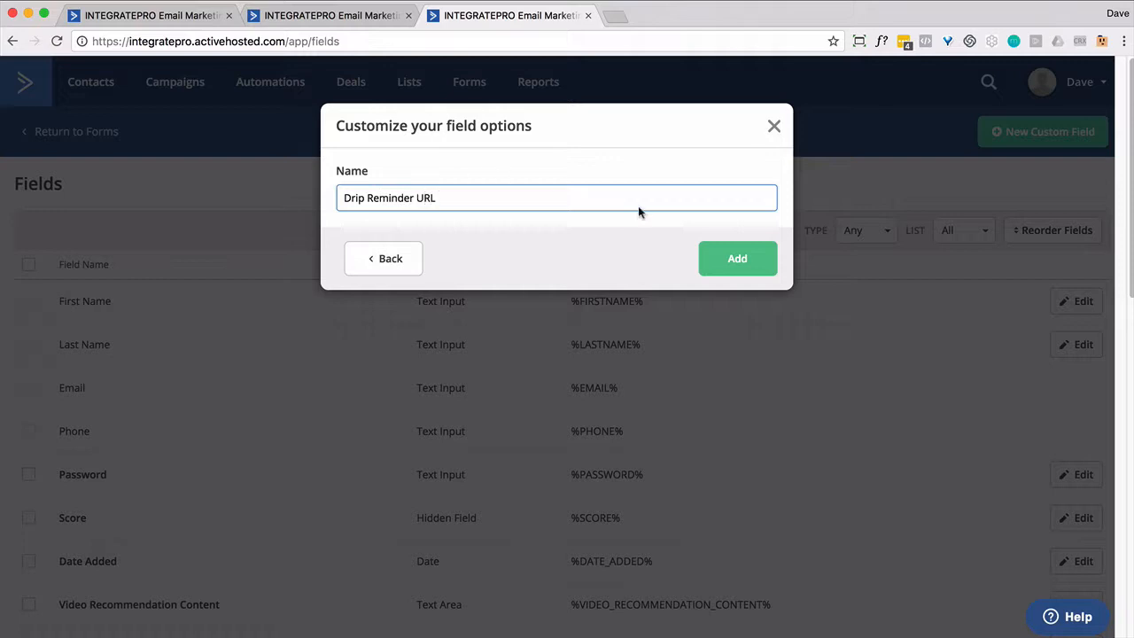
pyautogui.click(755, 261)
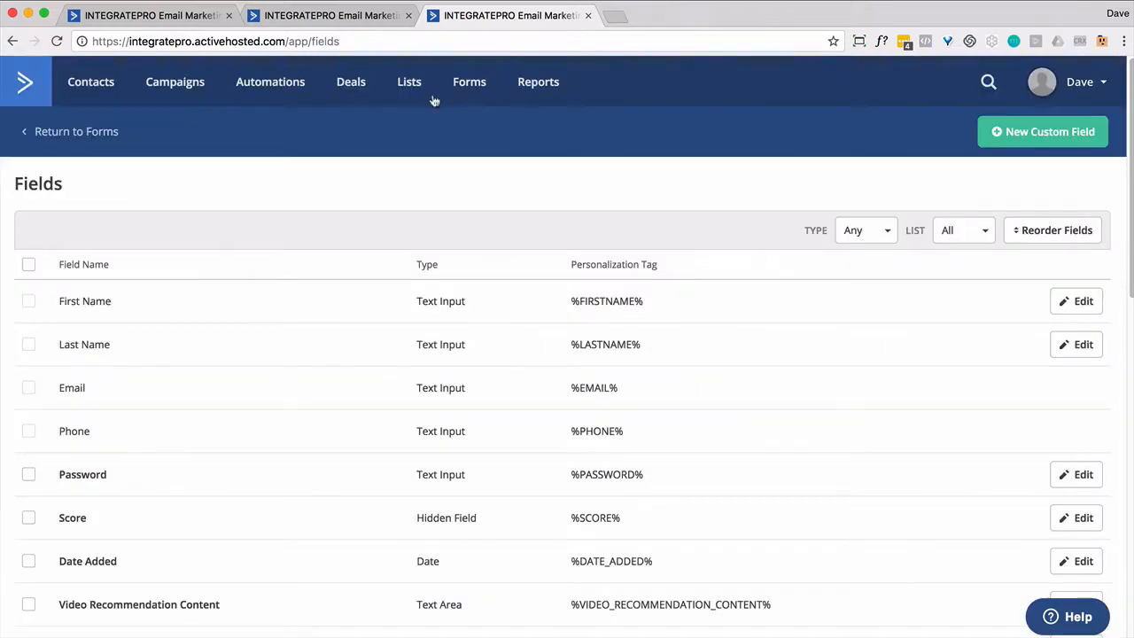
# Step: Return to the Drip Reminder automation and add a send email action with a new email named "Drip Reminder"
pyautogui.click(337, 17)
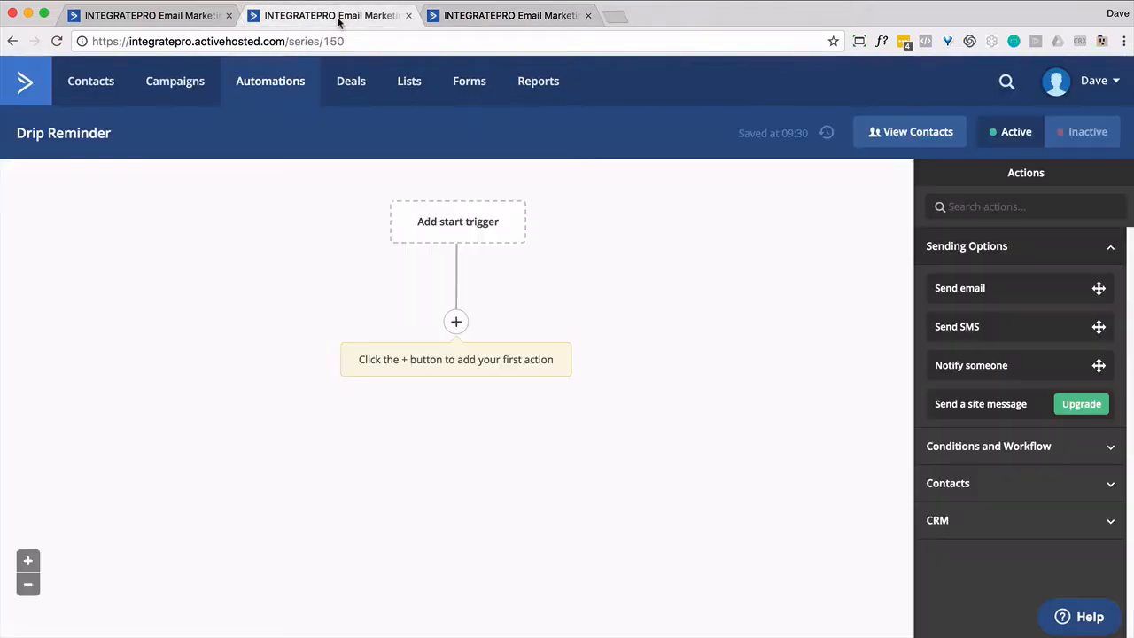
pyautogui.click(457, 325)
pyautogui.click(531, 181)
pyautogui.click(416, 307)
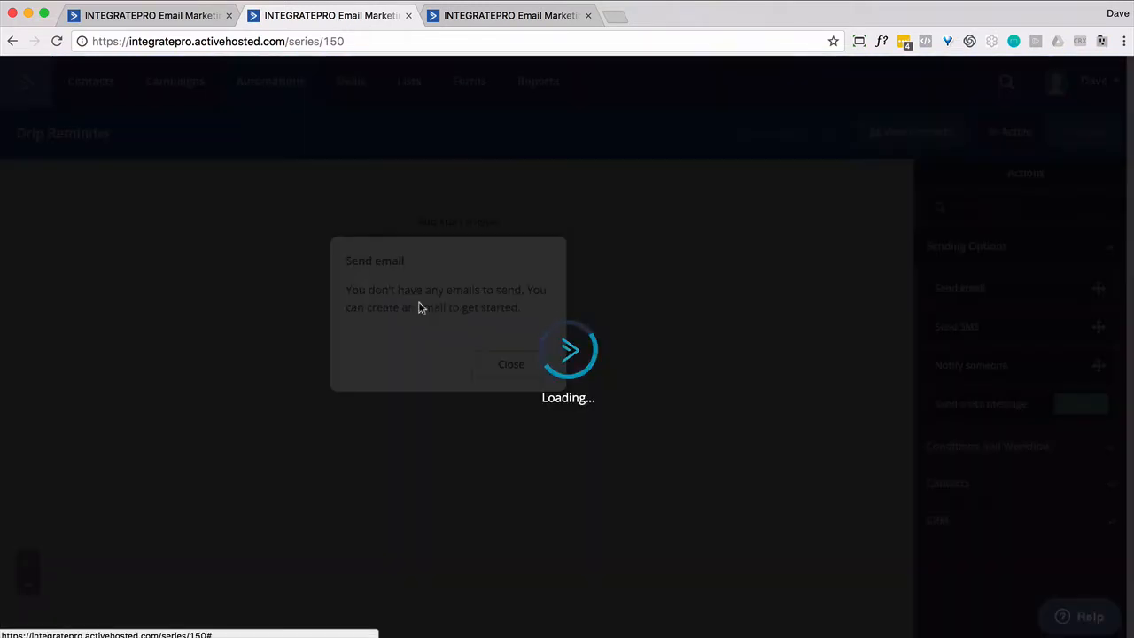
pyautogui.write('Drip Reminder')
pyautogui.click(625, 426)
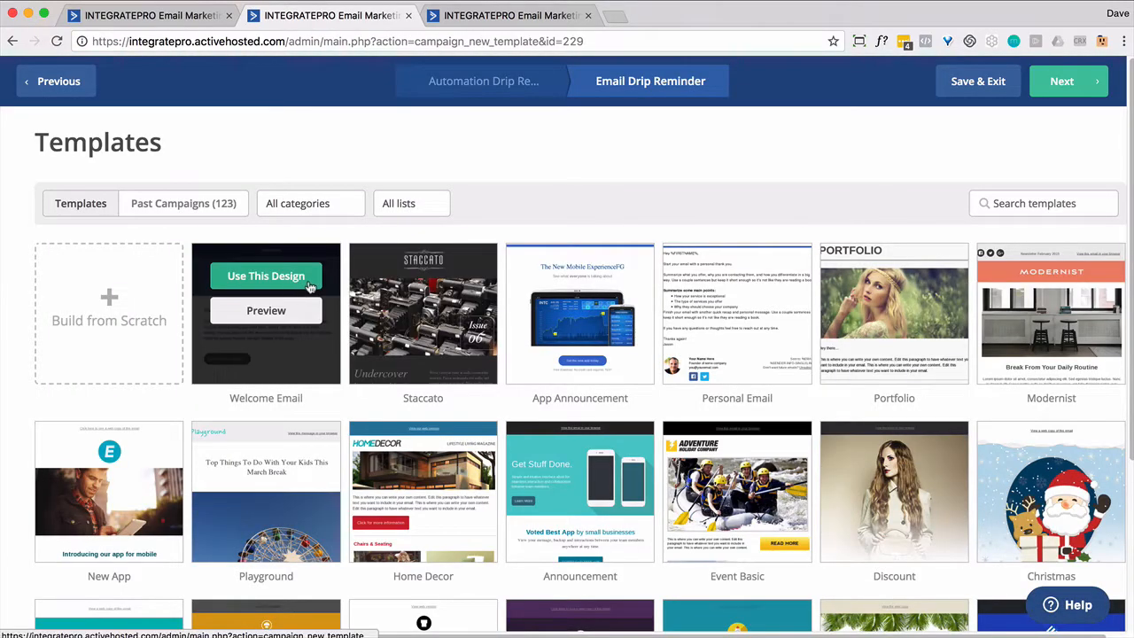
# Step: Use the Welcome Email design for the email and set its subject to "Drip Reminder"
pyautogui.click(293, 283)
pyautogui.click(397, 220)
pyautogui.write('Drip REminder')
pyautogui.doubleClick(395, 218)
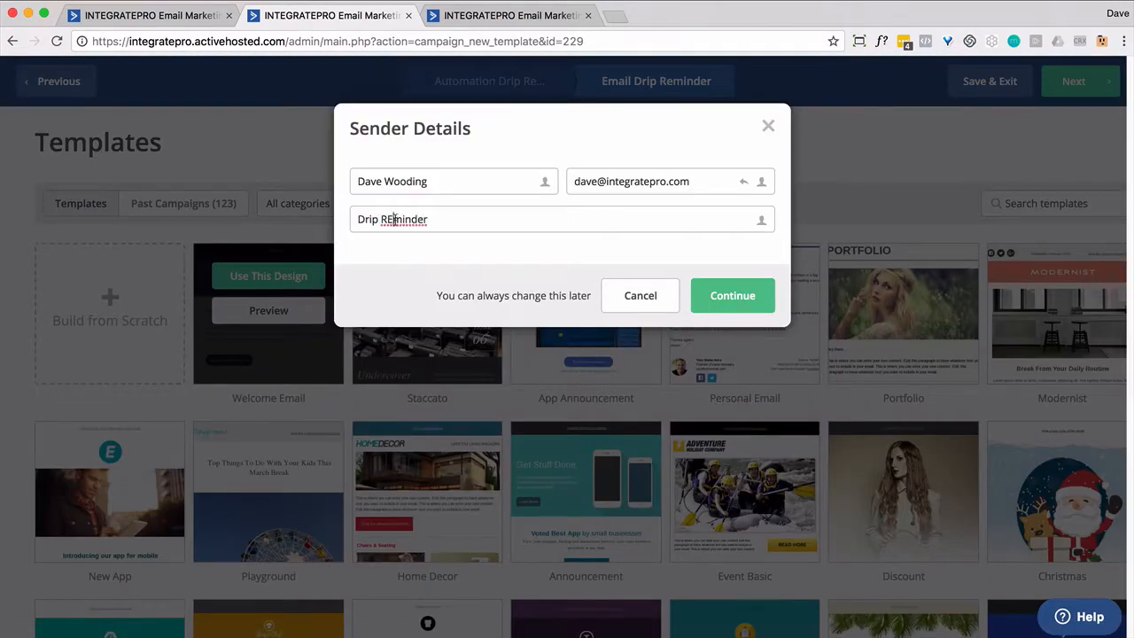
pyautogui.write('Reminder')
pyautogui.click(731, 296)
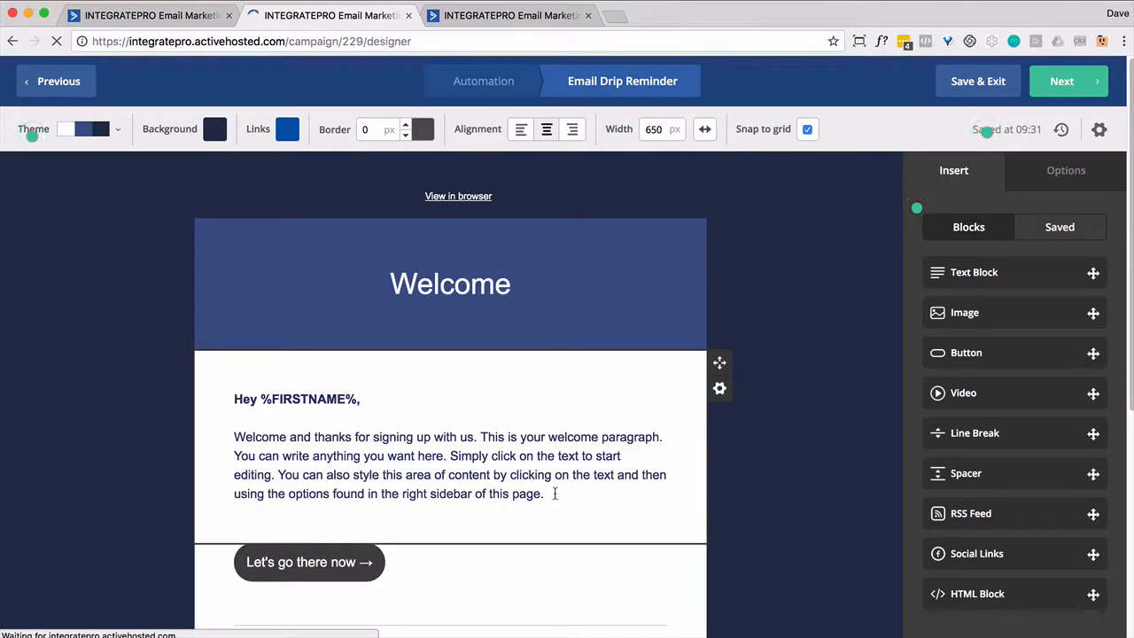
# Step: Replace the welcome paragraph with the Drip Reminder Content personalization field, followed by a "Click here" line, with both lines at 16 px
pyautogui.click(561, 493)
pyautogui.moveTo(561, 493); pyautogui.dragTo(225, 443)
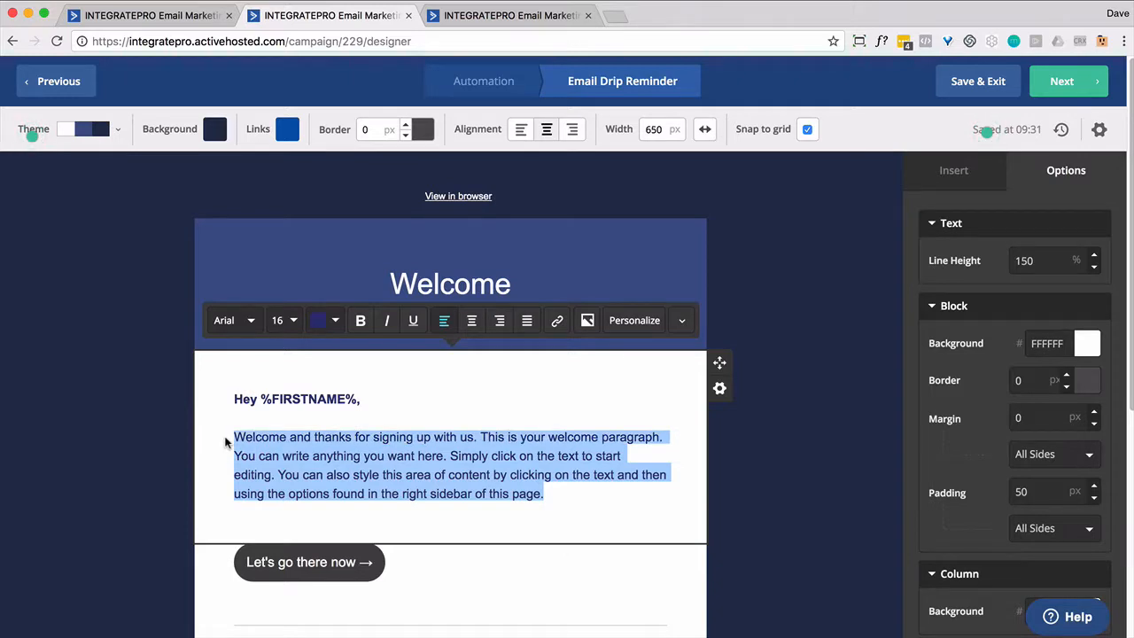
pyautogui.press('BackSpace')
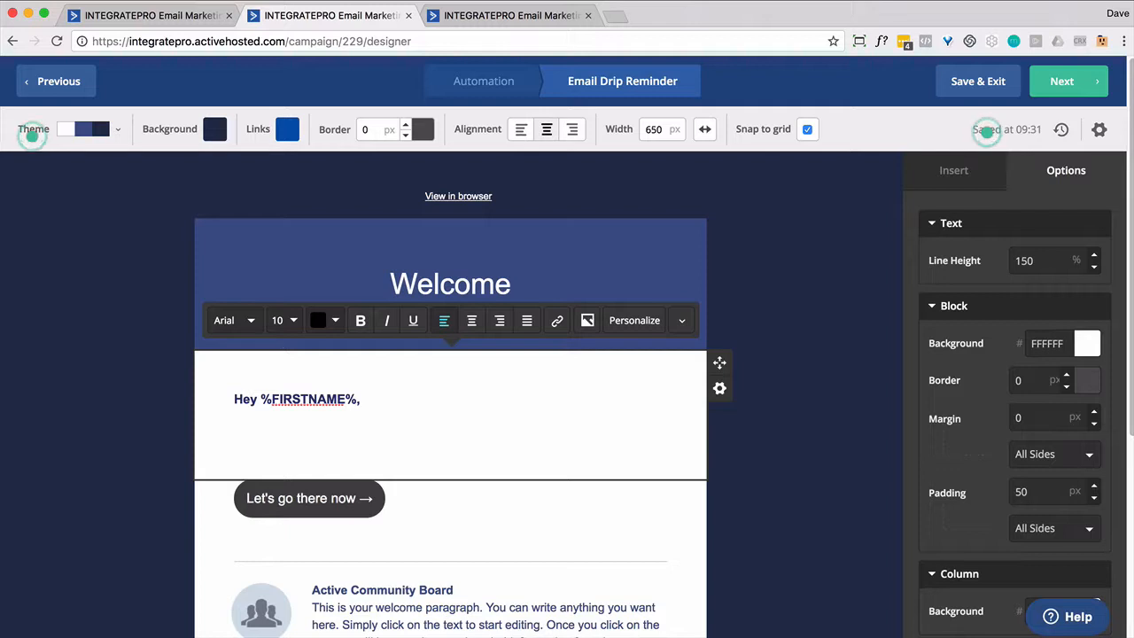
pyautogui.click(643, 325)
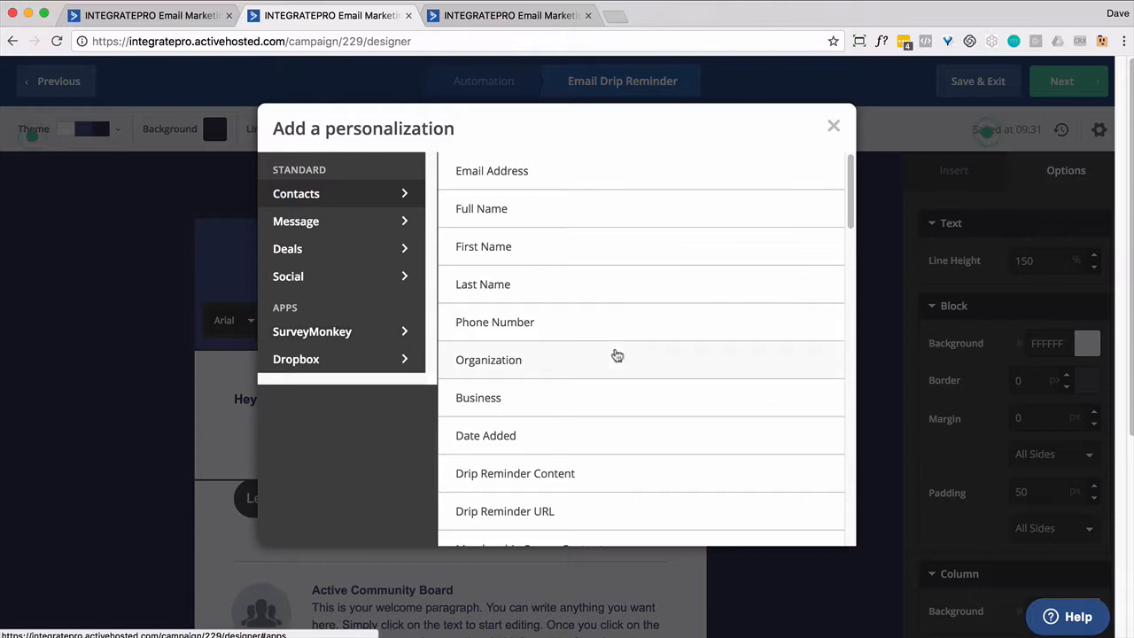
pyautogui.scroll(-3, 617, 357)
pyautogui.scroll(1, 613, 358)
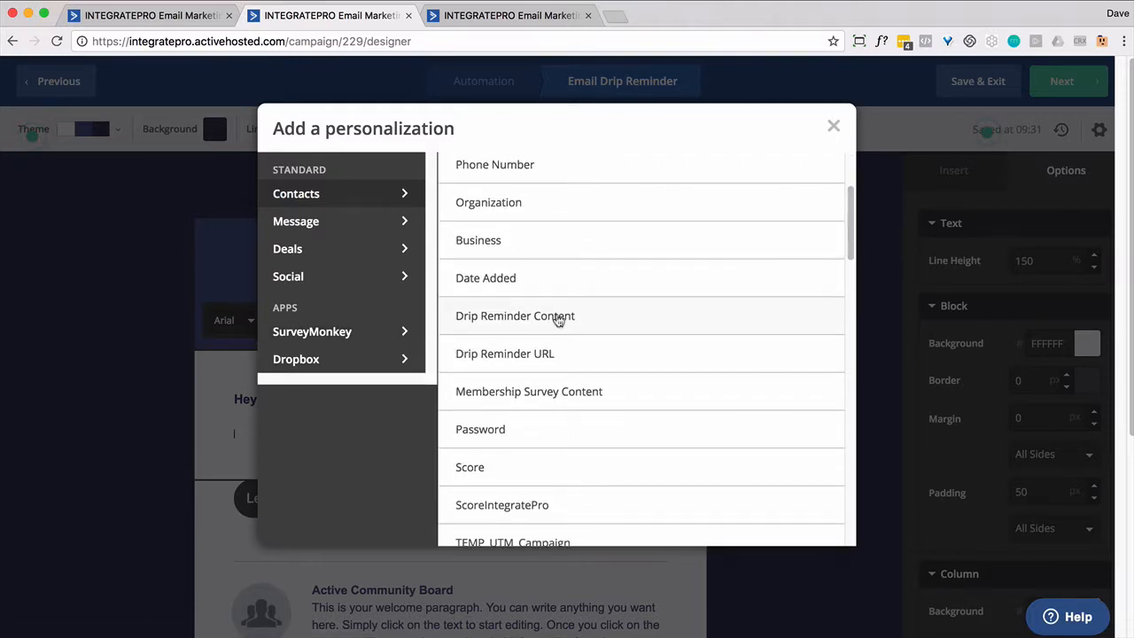
pyautogui.click(558, 317)
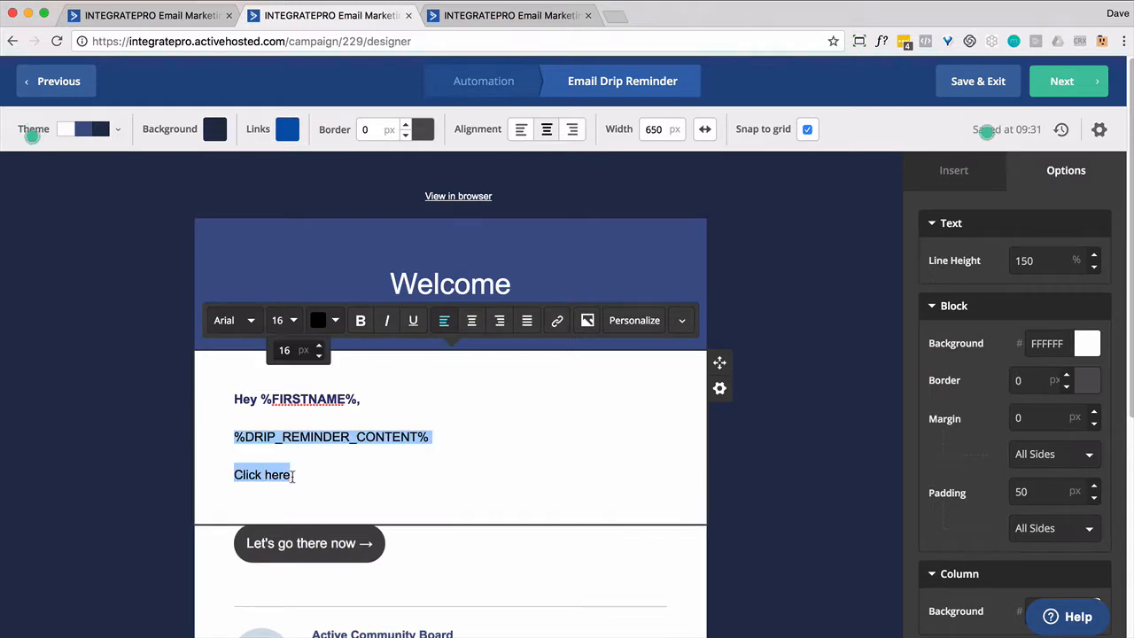
pyautogui.click(292, 475)
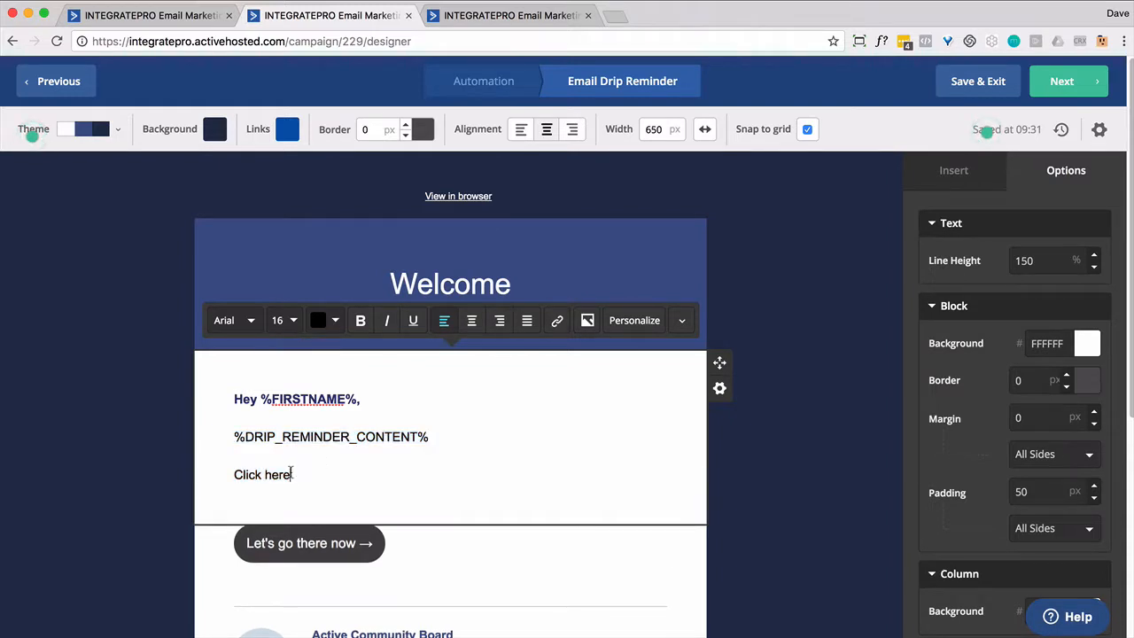
# Step: Insert the Drip Reminder URL personalization field on a new line below "Click here" and cut its tag to the clipboard
pyautogui.moveTo(292, 474); pyautogui.dragTo(223, 475)
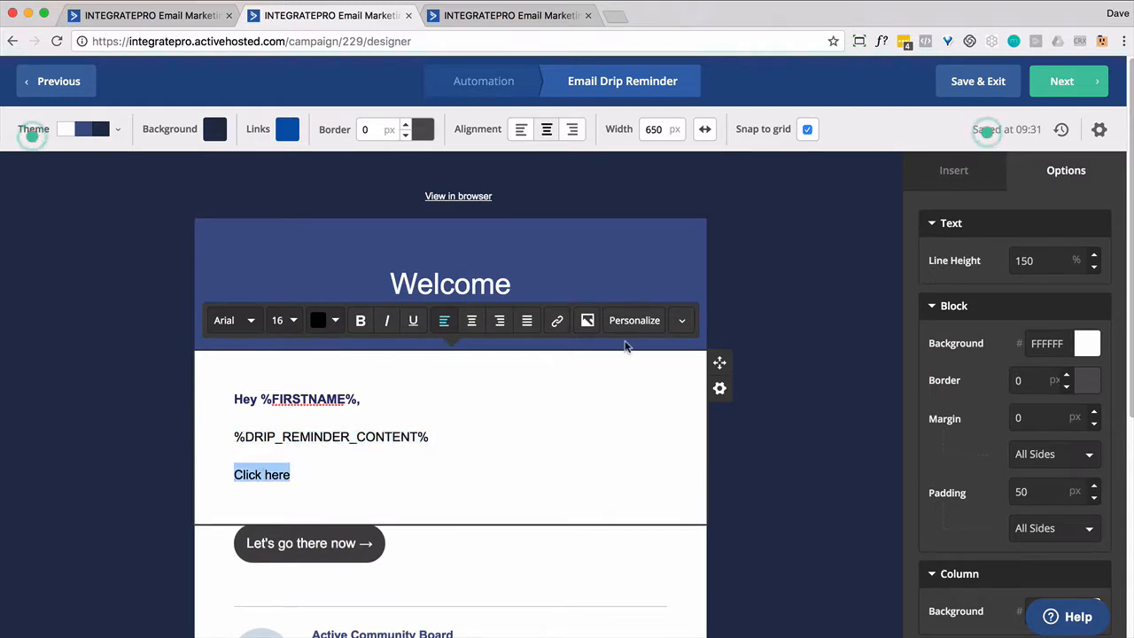
pyautogui.click(333, 486)
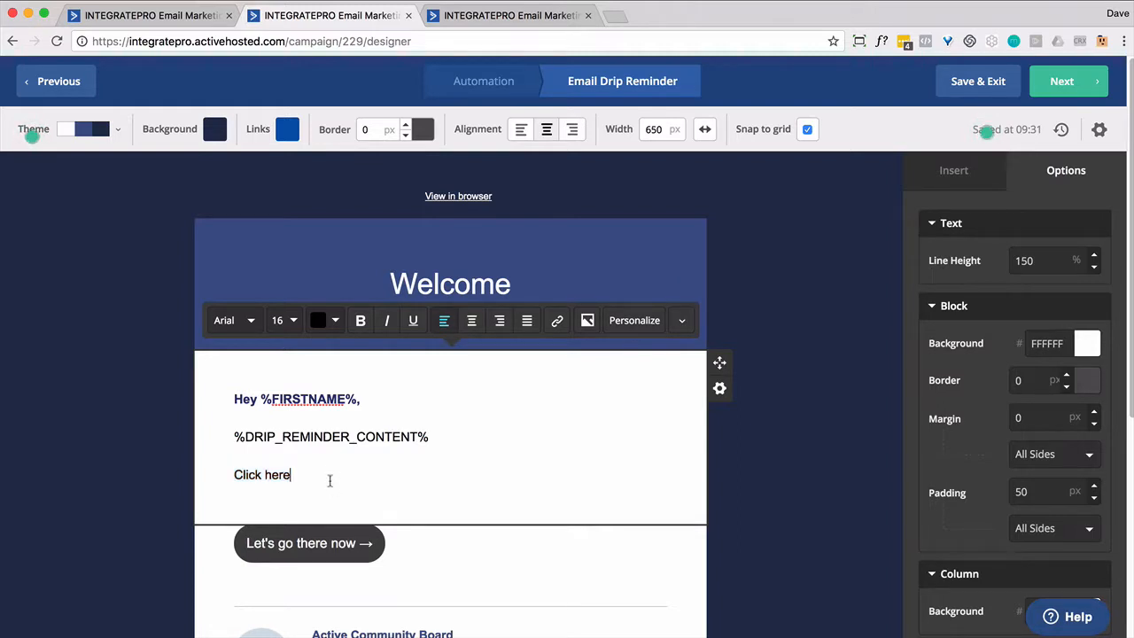
pyautogui.press('Return')
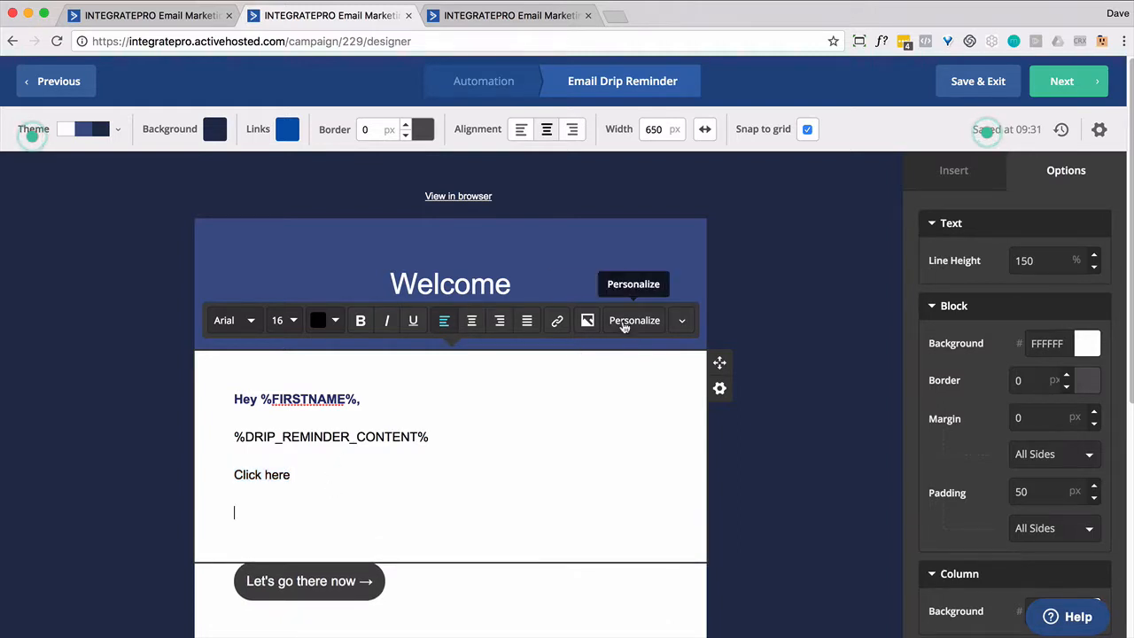
pyautogui.click(623, 324)
pyautogui.click(552, 354)
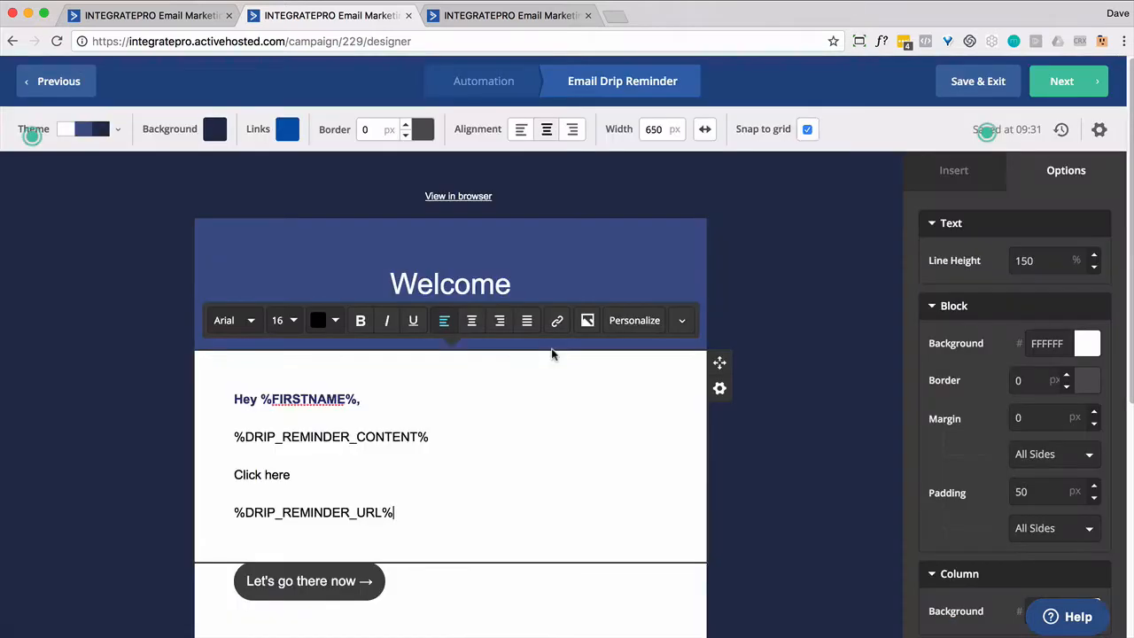
pyautogui.moveTo(397, 512); pyautogui.dragTo(235, 511)
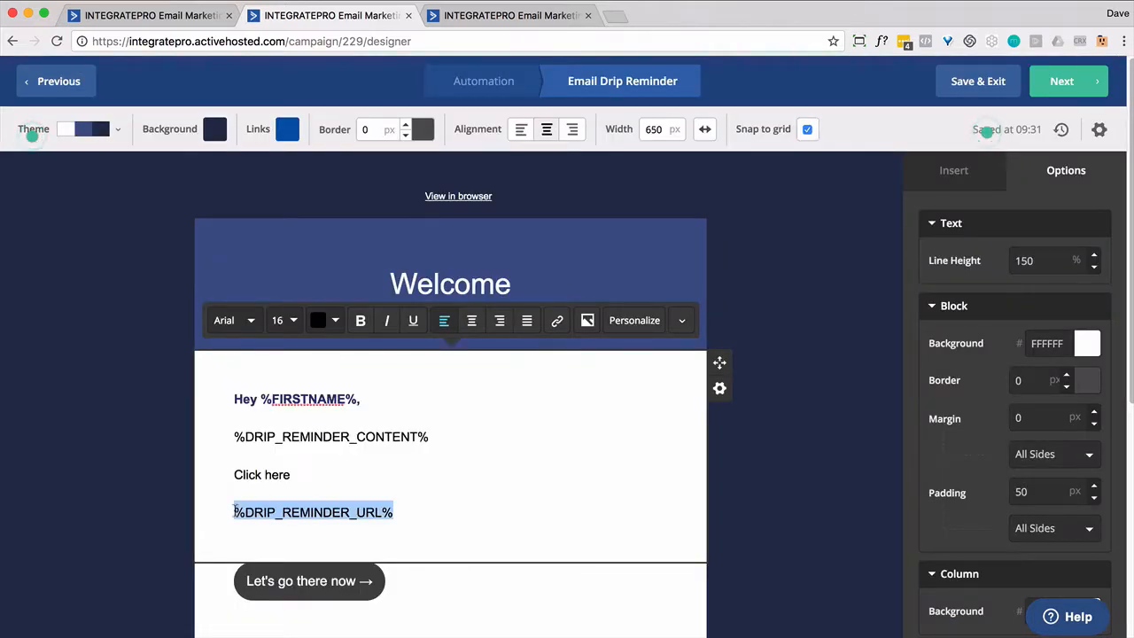
pyautogui.hotkey('ctrl', 'x')
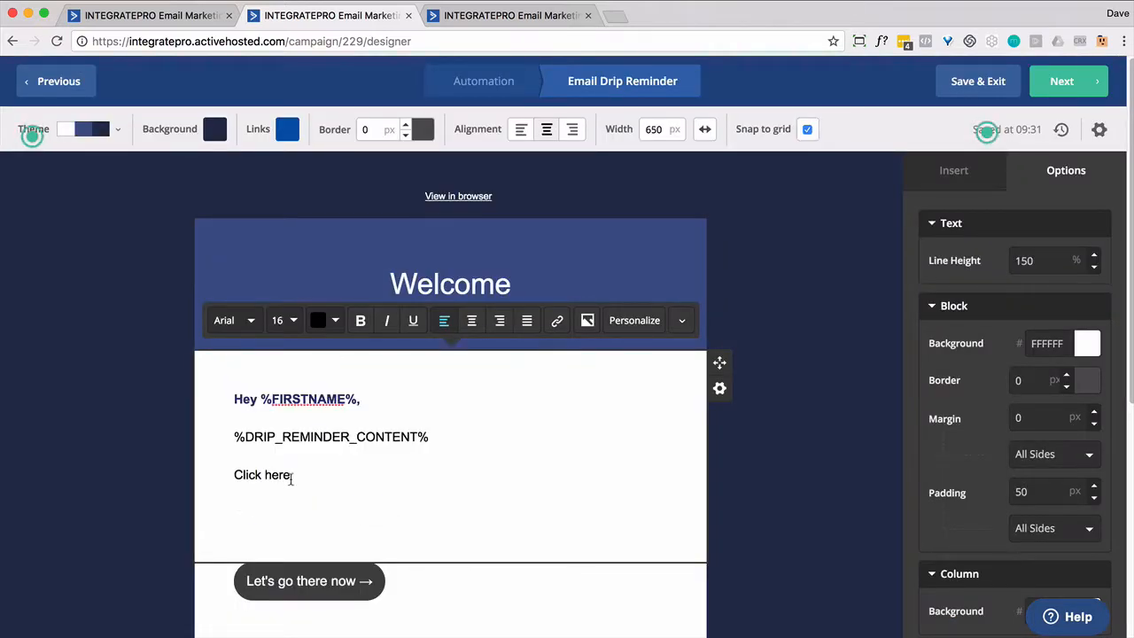
# Step: Link the "Click here" text to %DRIP_REMINDER_URL% and save the email, returning to the Drip Reminder automation
pyautogui.moveTo(291, 476); pyautogui.dragTo(228, 473)
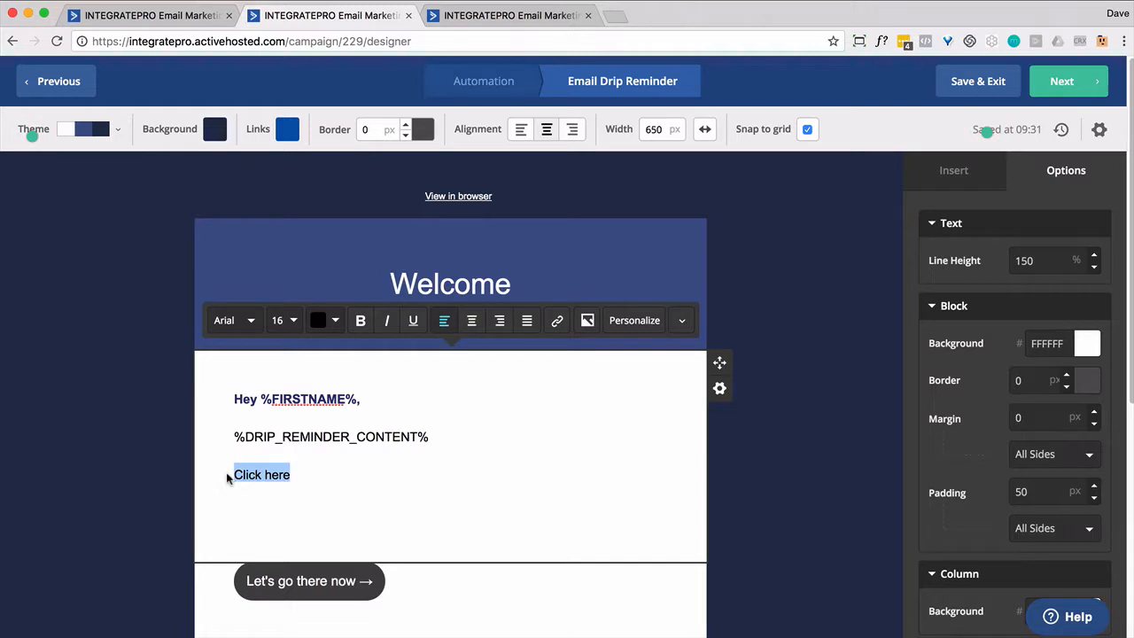
pyautogui.click(555, 320)
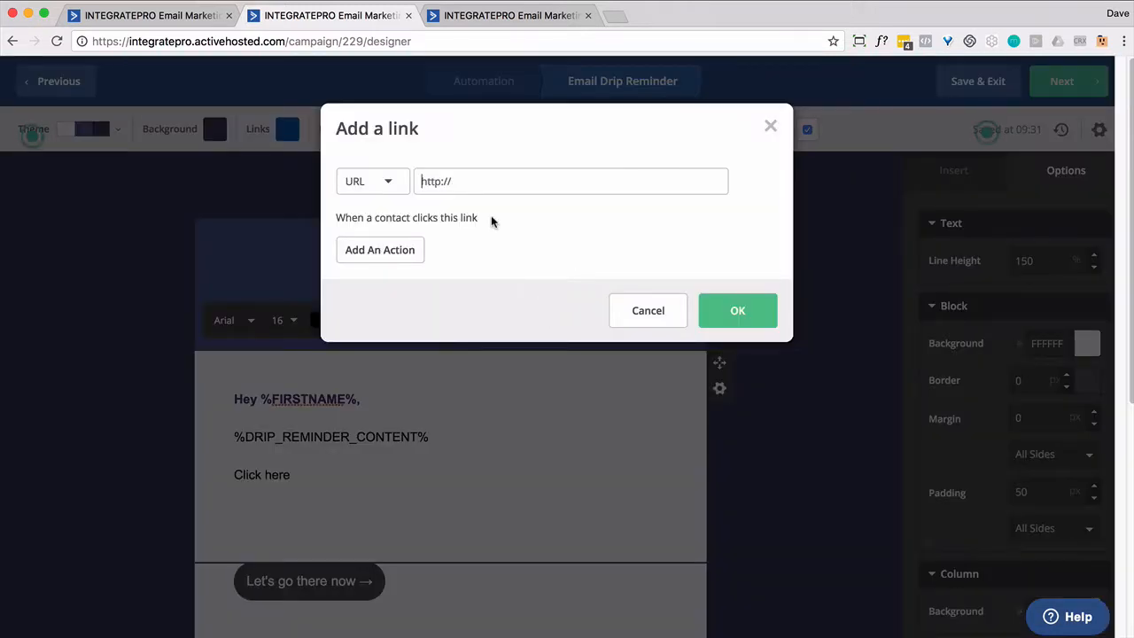
pyautogui.press('super+v')
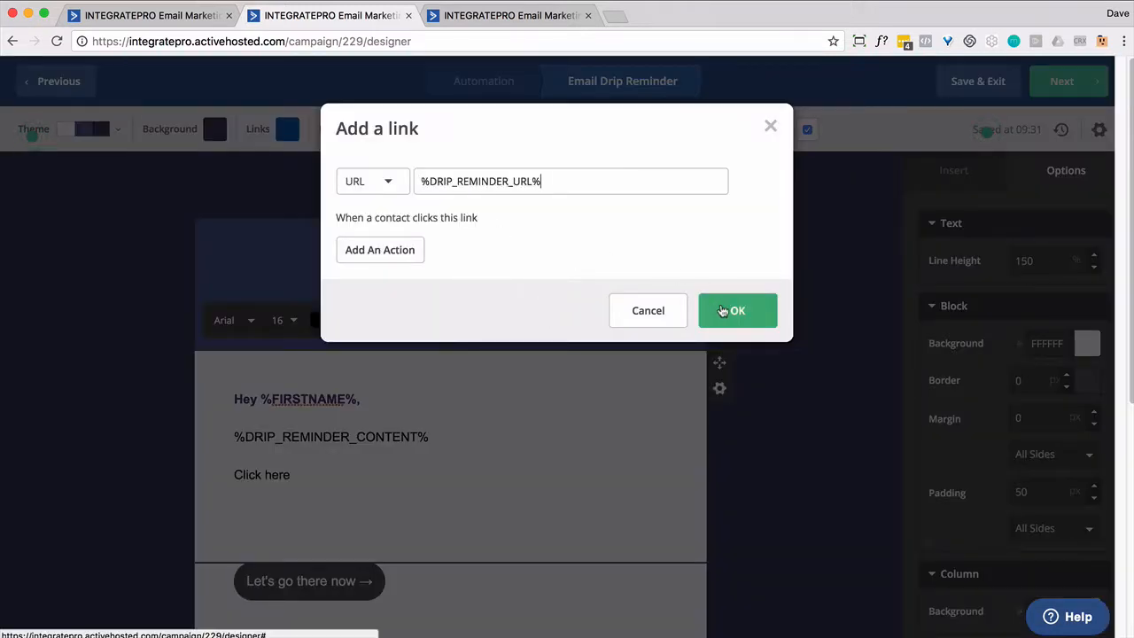
pyautogui.click(732, 310)
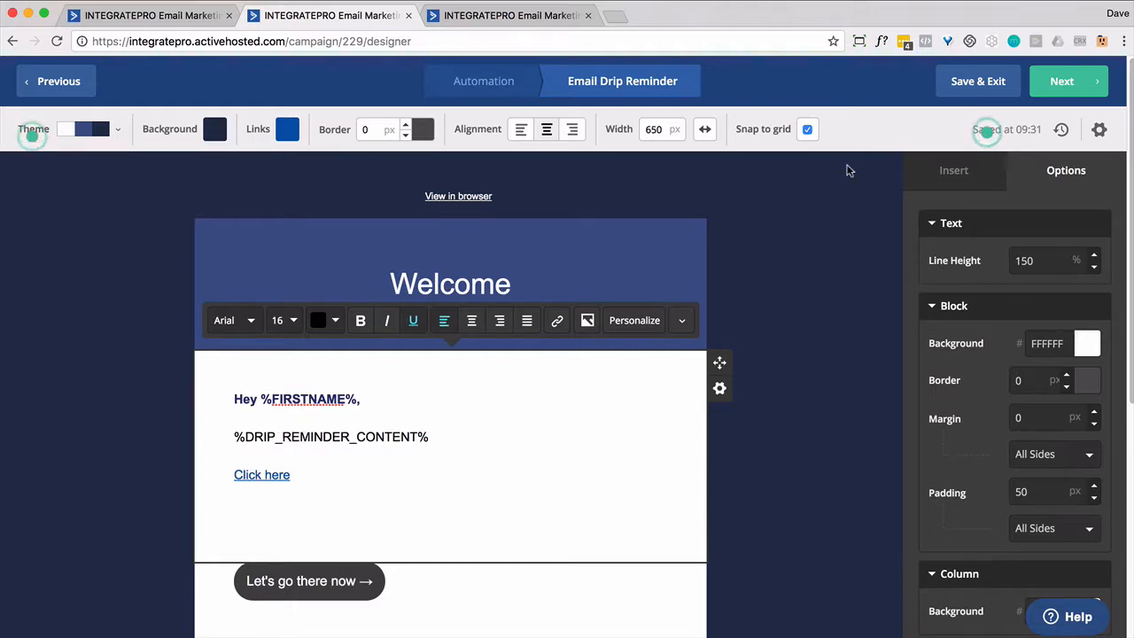
pyautogui.click(1062, 81)
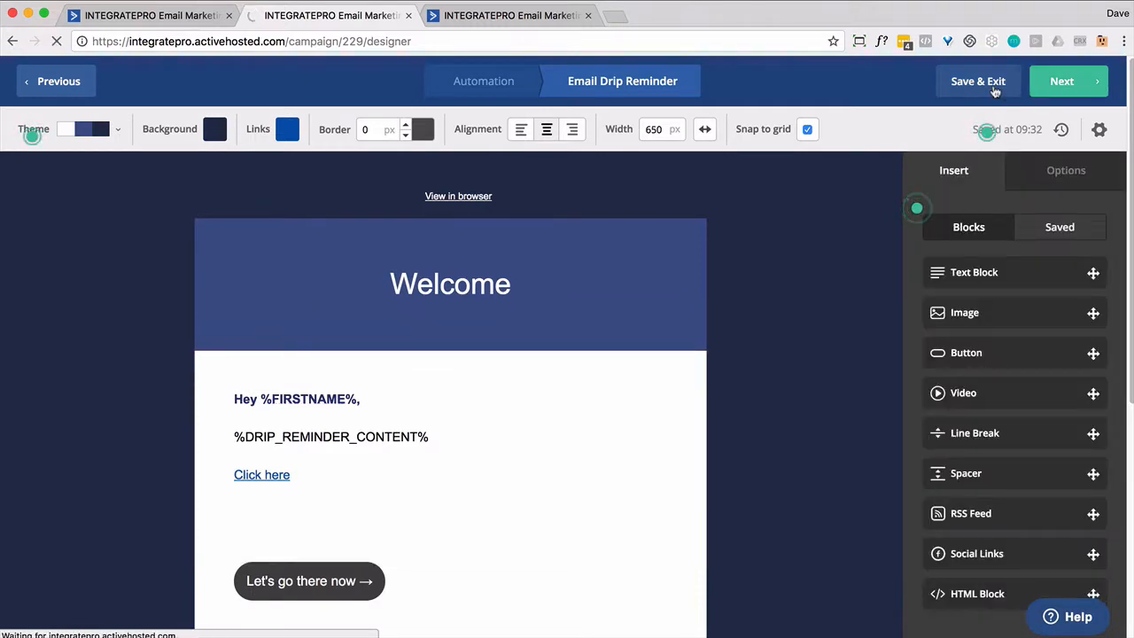
pyautogui.click(994, 89)
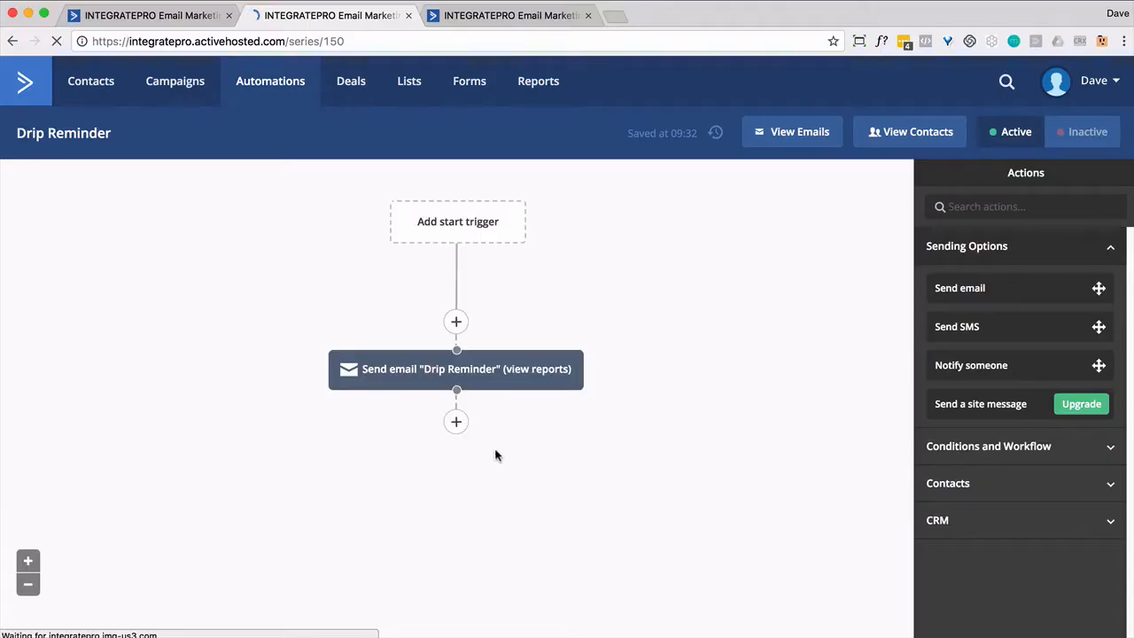
# Step: Add a wait action of 1 day after the "Drip Reminder" send email action
pyautogui.click(456, 423)
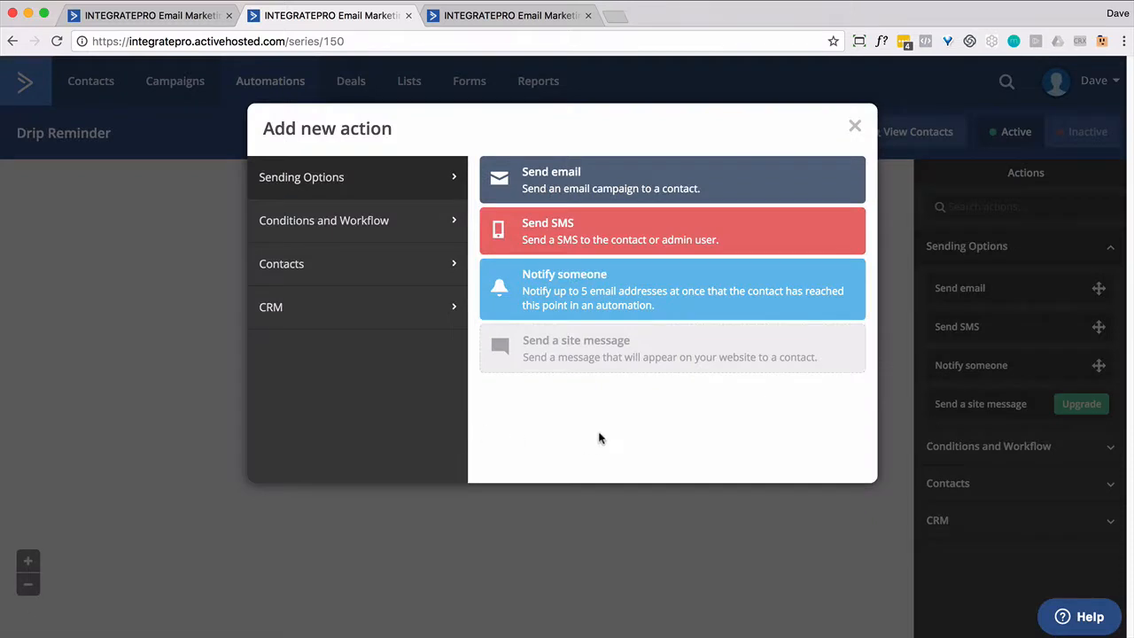
pyautogui.click(408, 228)
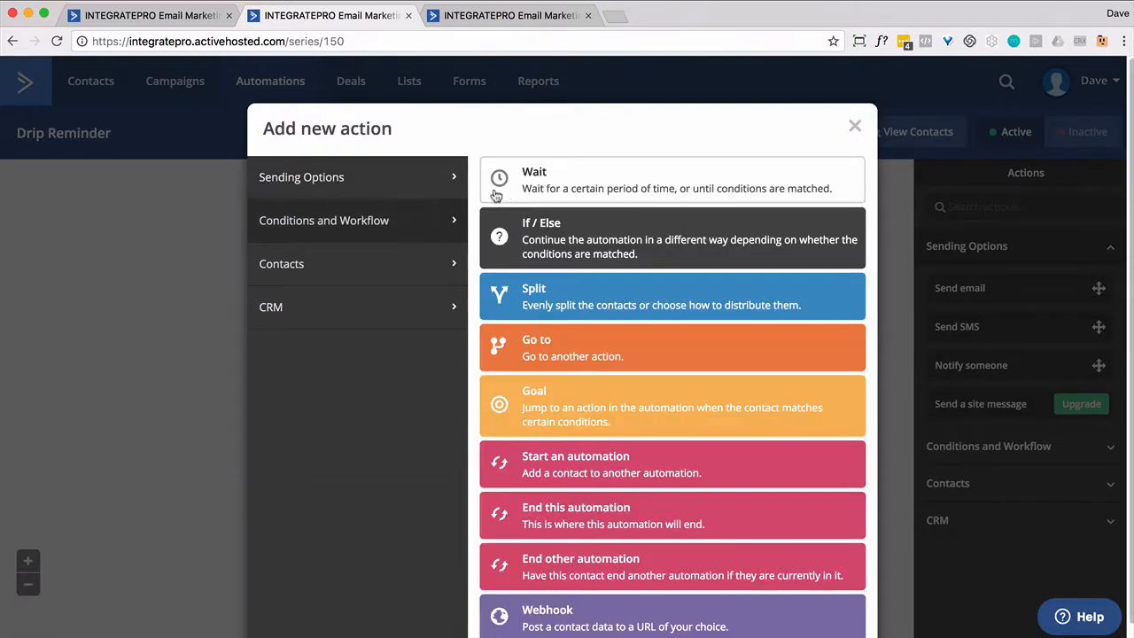
pyautogui.click(546, 187)
pyautogui.click(294, 411)
pyautogui.click(542, 465)
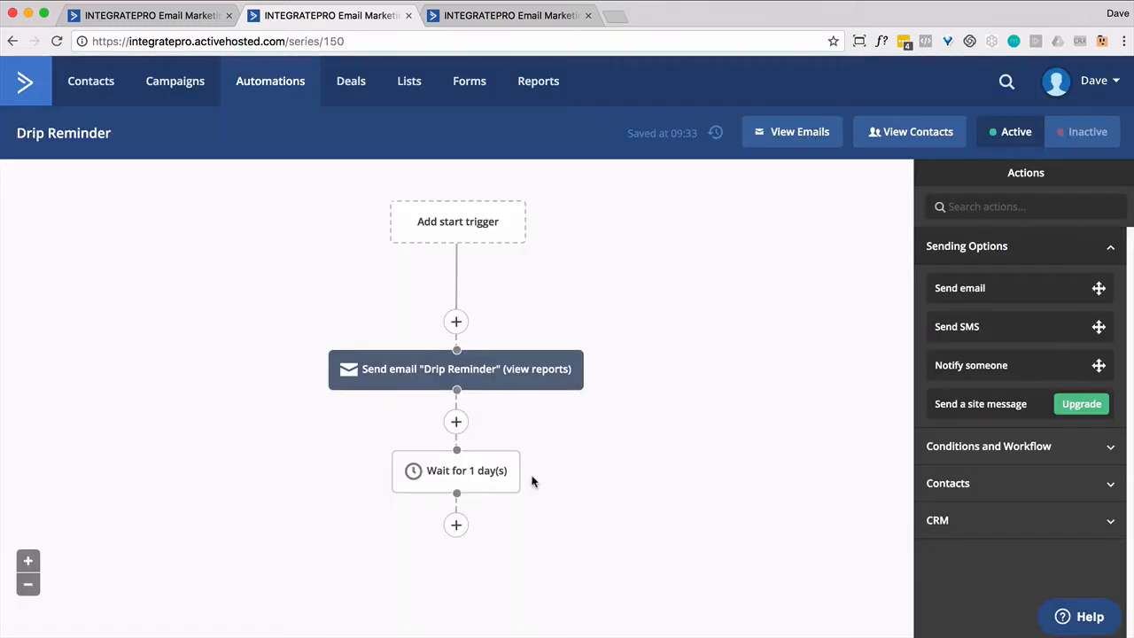
# Step: Add a goal named "Click Link" after the wait, with the condition that any link in campaign ActiveMember360 Drip 1 has been clicked
pyautogui.click(456, 526)
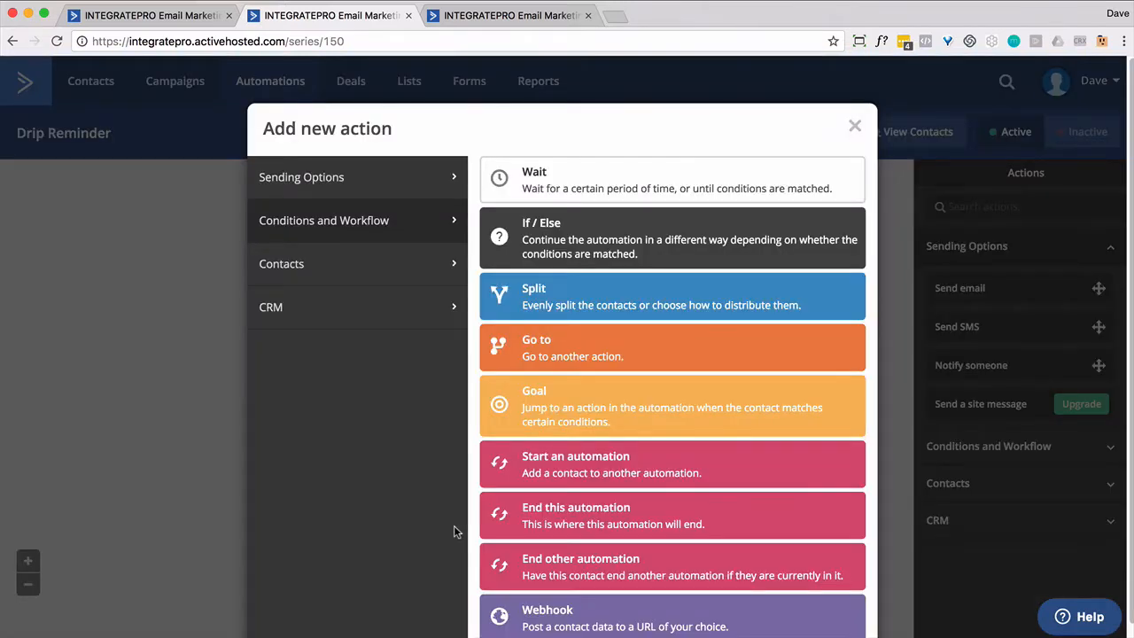
pyautogui.click(556, 411)
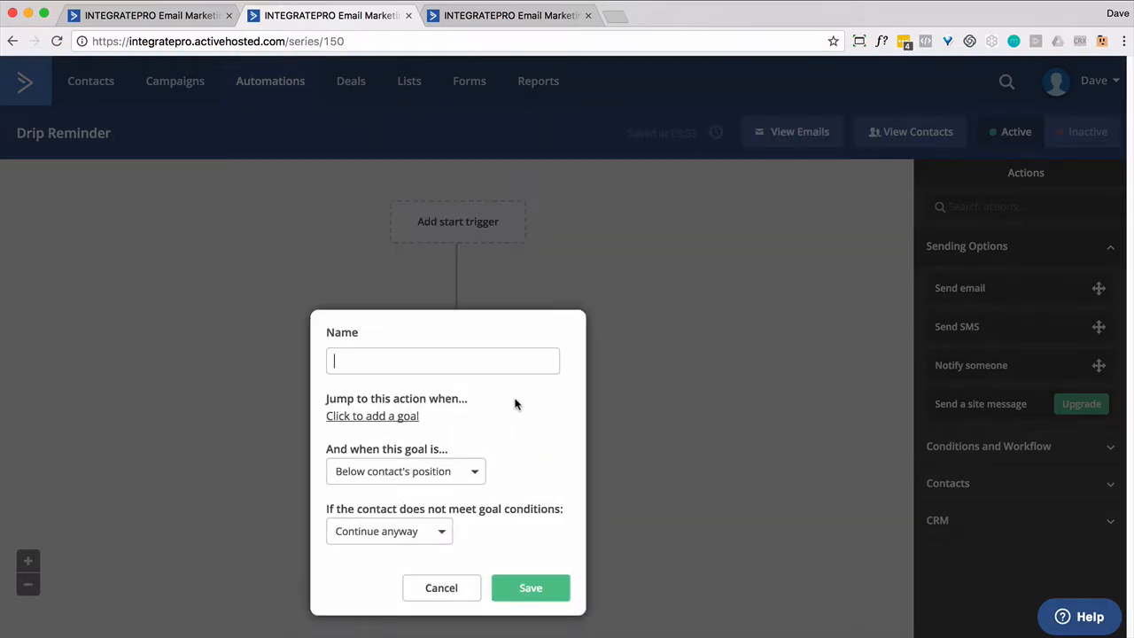
pyautogui.write('Click Link')
pyautogui.click(387, 418)
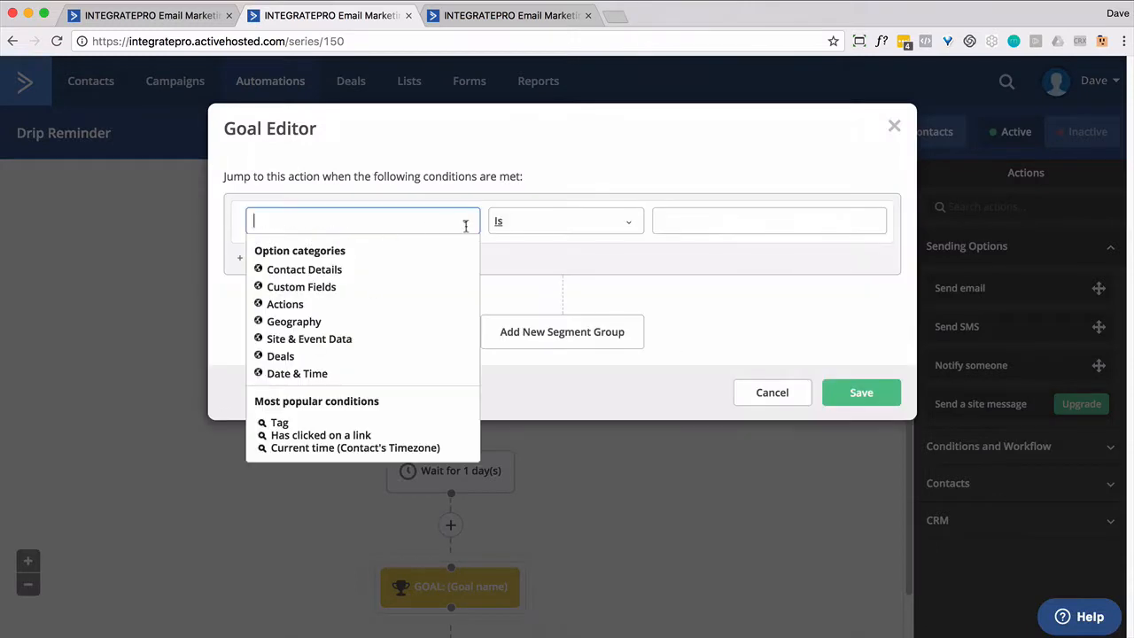
pyautogui.click(301, 299)
pyautogui.click(306, 298)
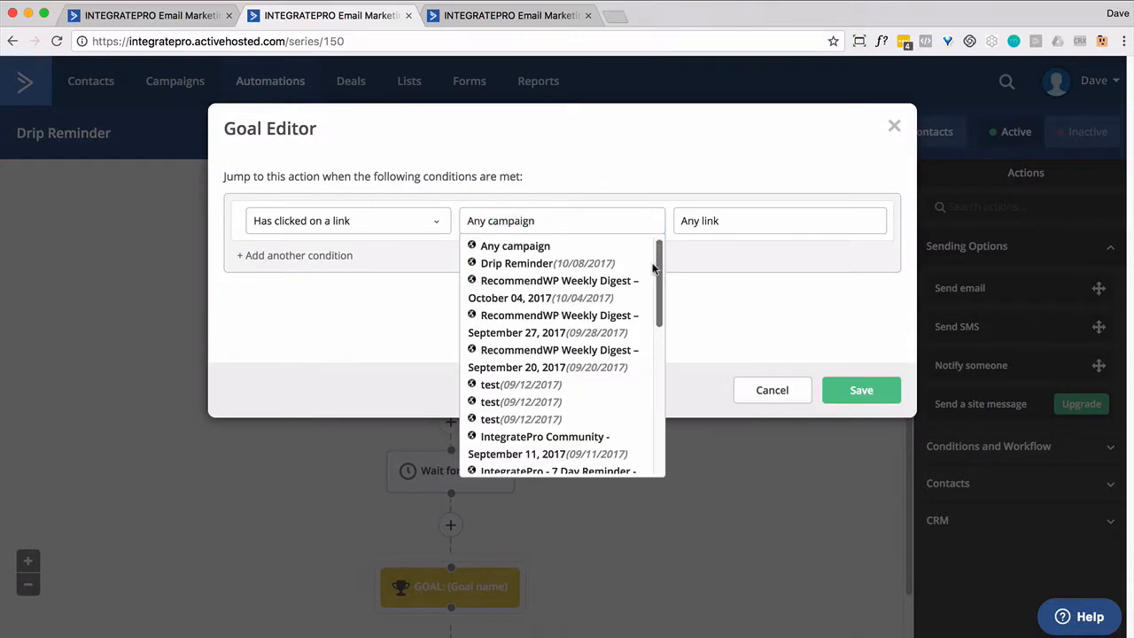
pyautogui.scroll(-10, 651, 319)
pyautogui.click(545, 400)
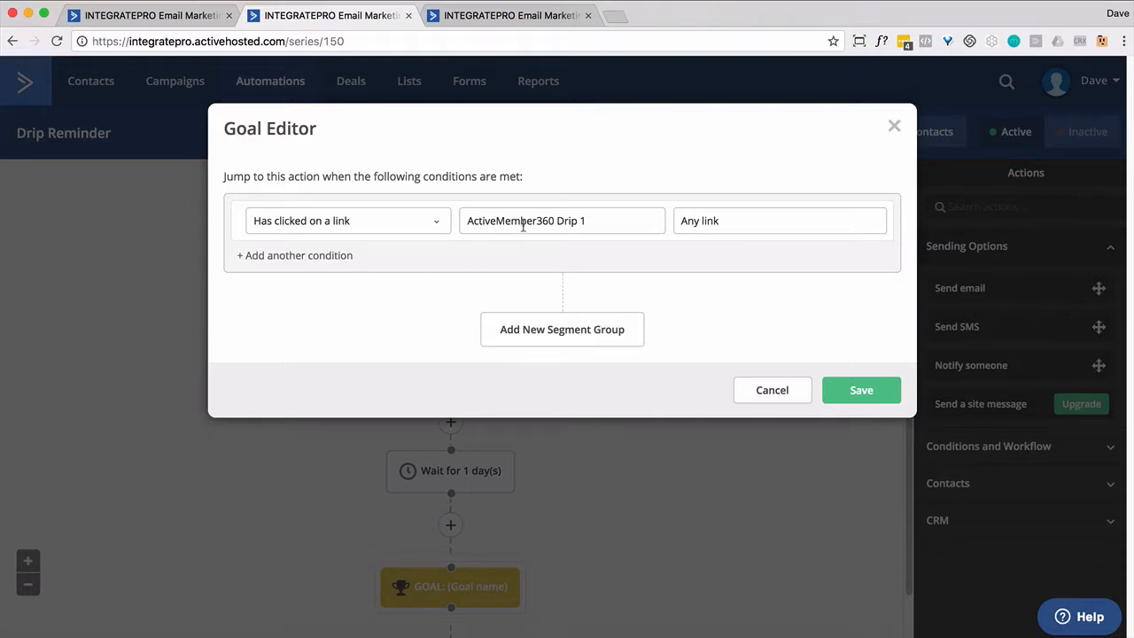
# Step: Add an Or condition for having clicked any link in campaign ActiveMember360 Drip 1 and save the goal conditions
pyautogui.click(316, 259)
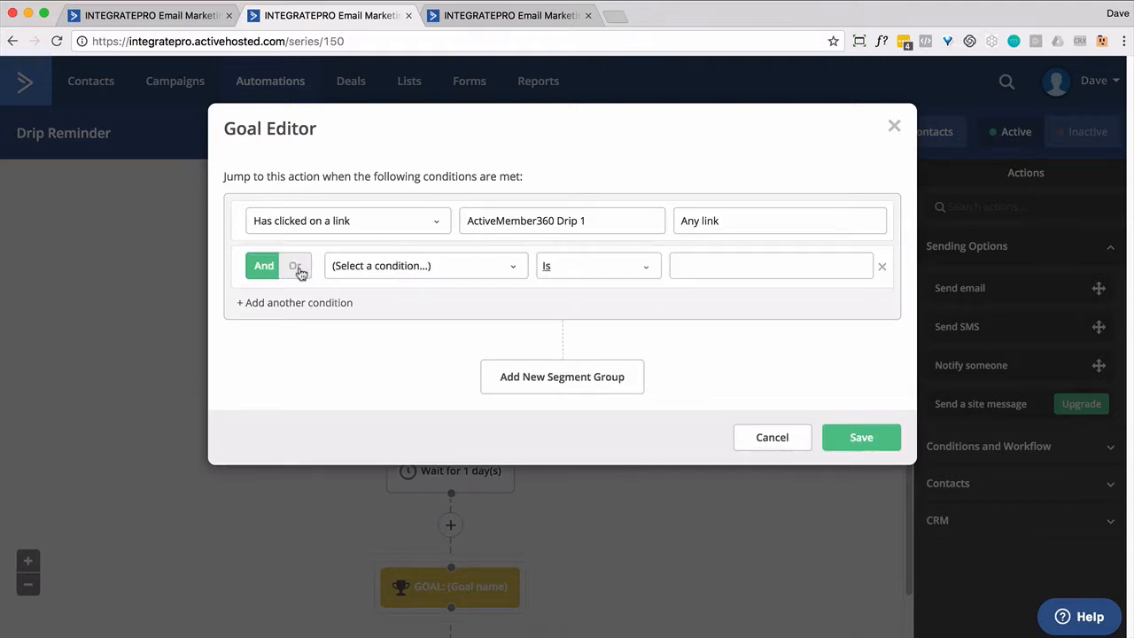
pyautogui.click(297, 267)
pyautogui.click(512, 270)
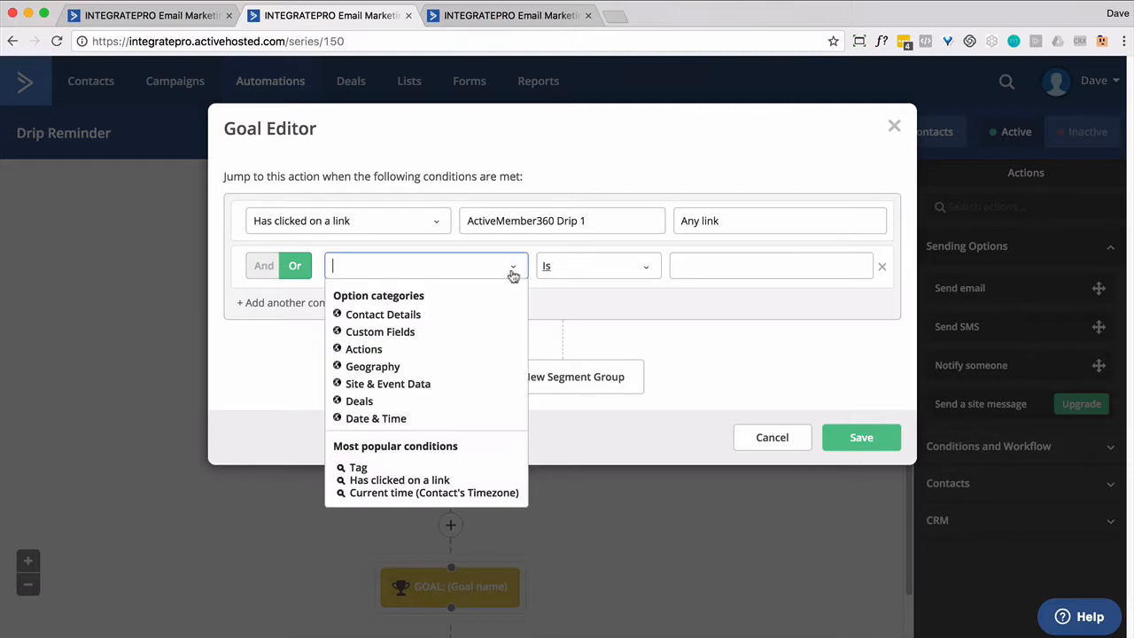
pyautogui.click(398, 480)
pyautogui.click(641, 268)
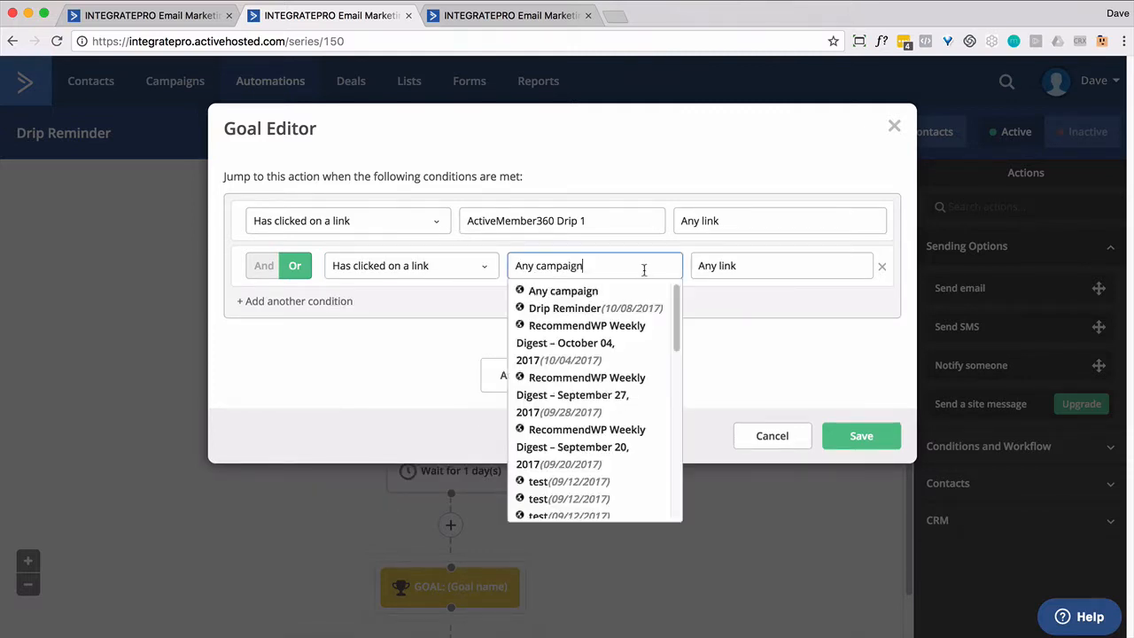
pyautogui.scroll(-5, 641, 440)
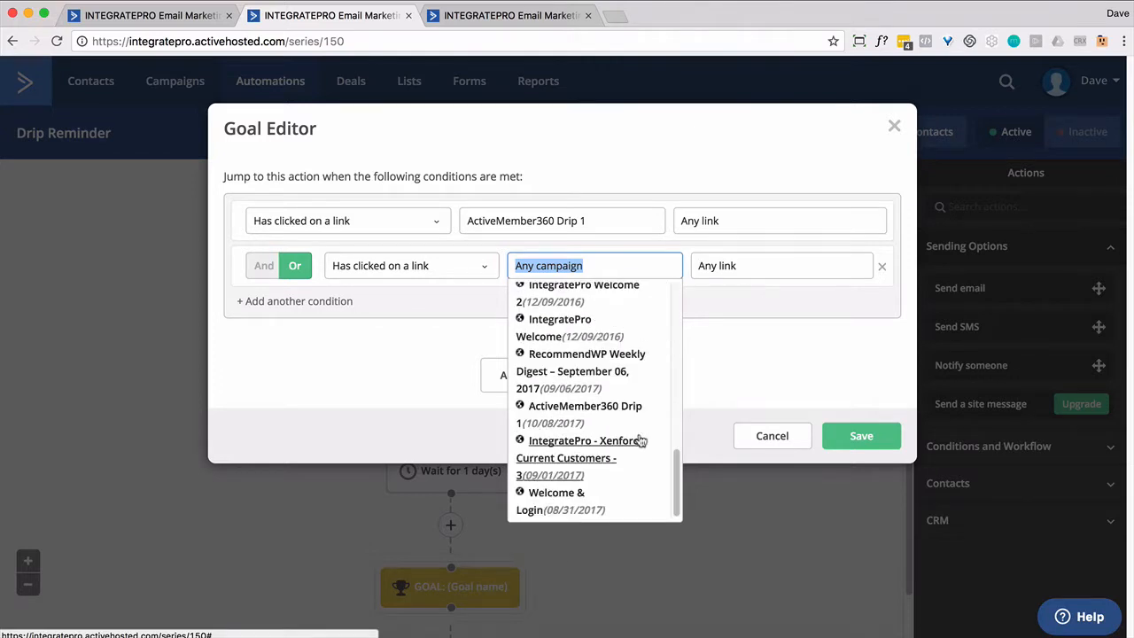
pyautogui.click(579, 406)
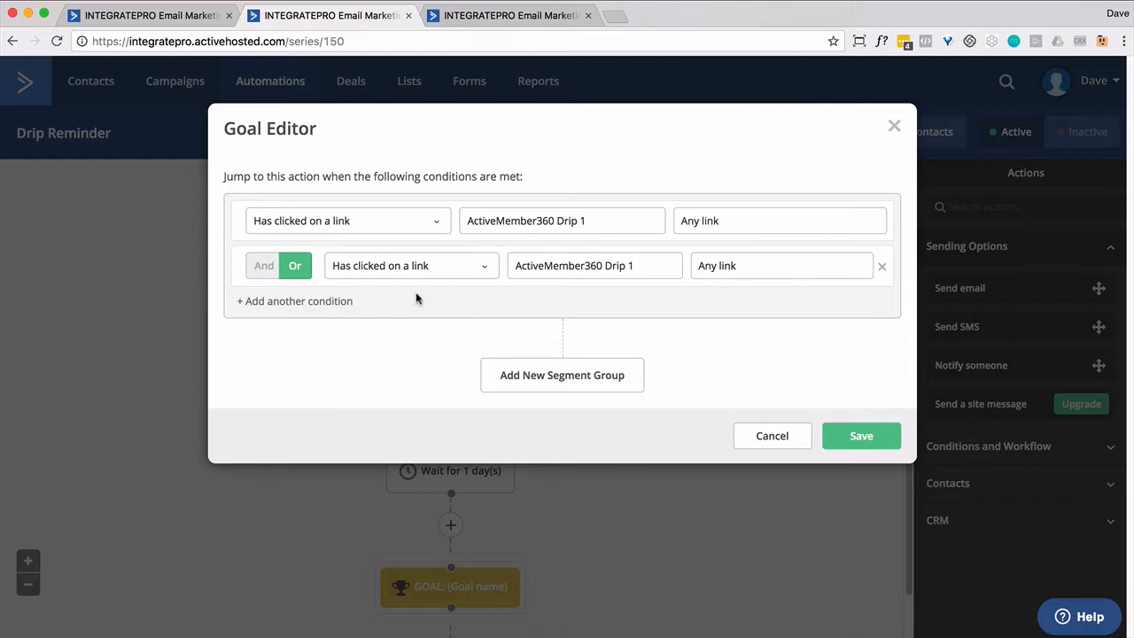
pyautogui.click(853, 437)
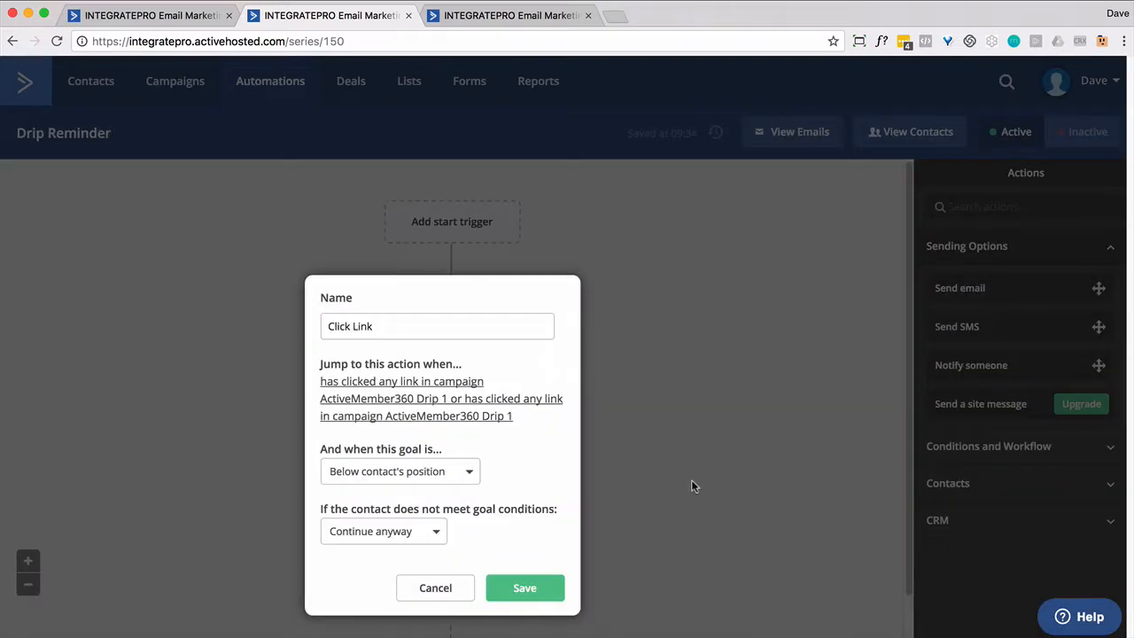
# Step: Save the "Click Link" goal with position "Below contact's position" and "Continue anyway" when the contact does not meet the conditions
pyautogui.click(446, 471)
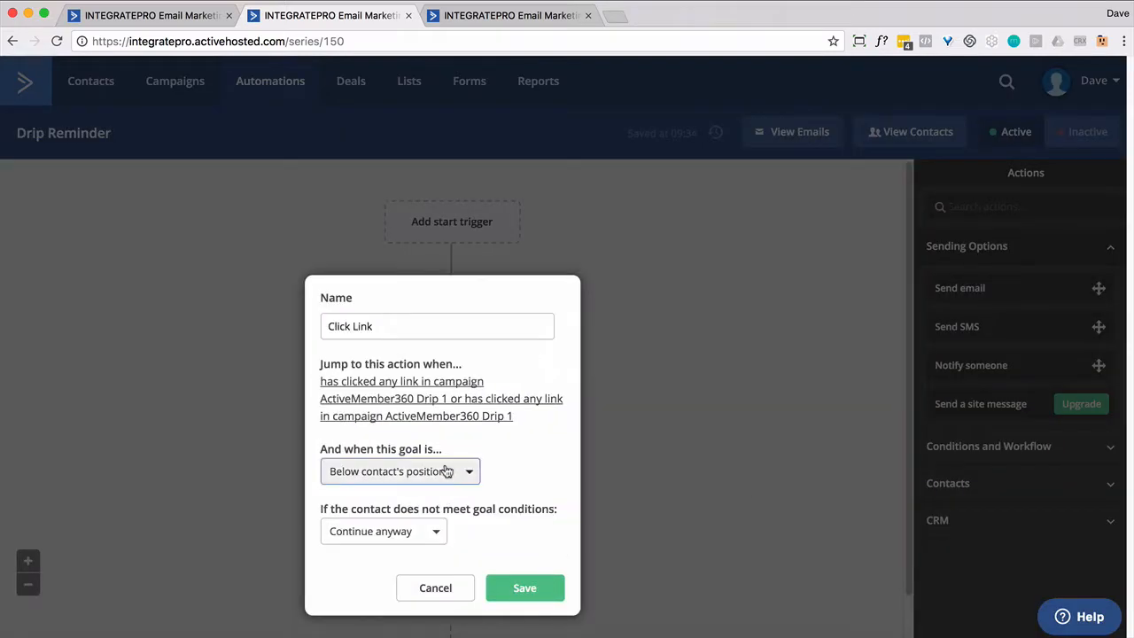
pyautogui.click(446, 471)
pyautogui.click(431, 532)
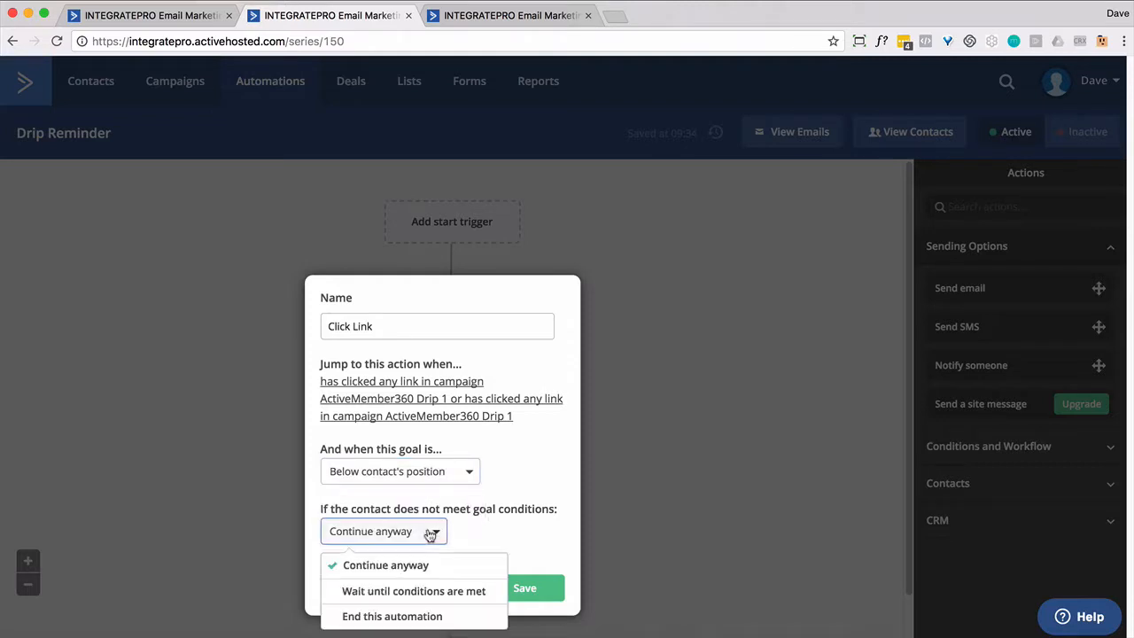
pyautogui.click(430, 532)
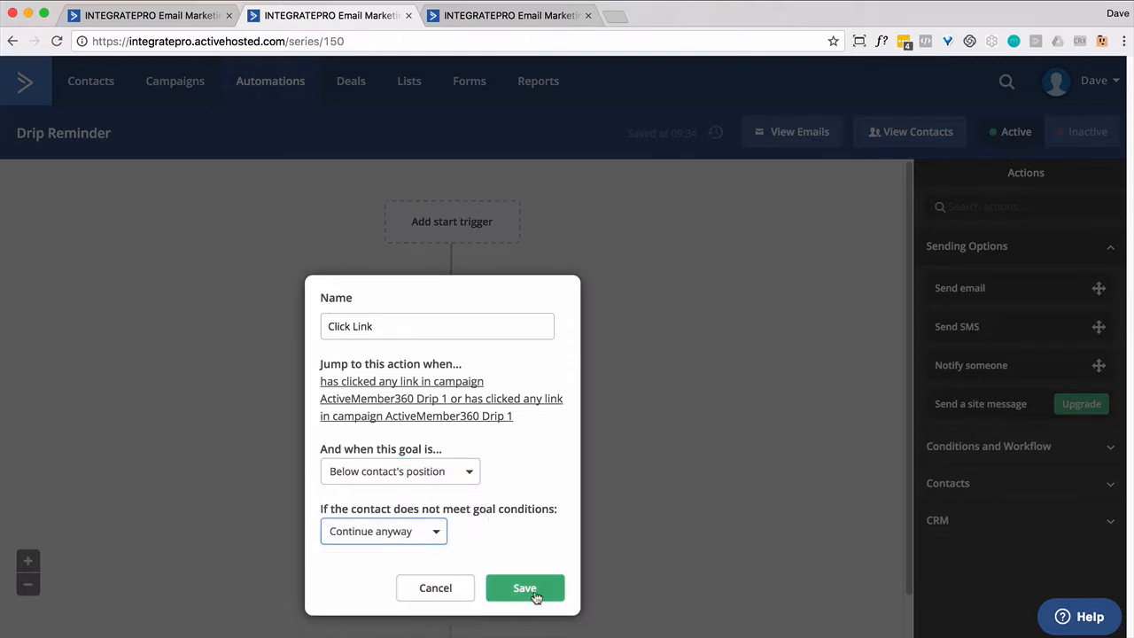
pyautogui.click(536, 591)
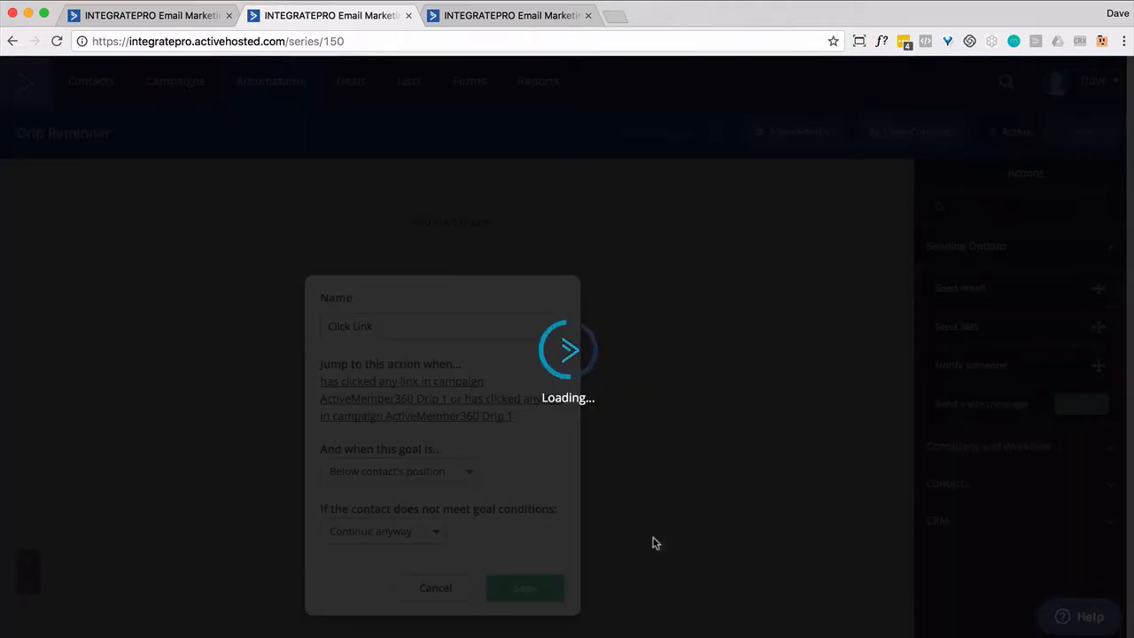
# Step: Add an "End this automation" action after the "Click Link" goal in the Drip Reminder automation
pyautogui.scroll(-1, 653, 543)
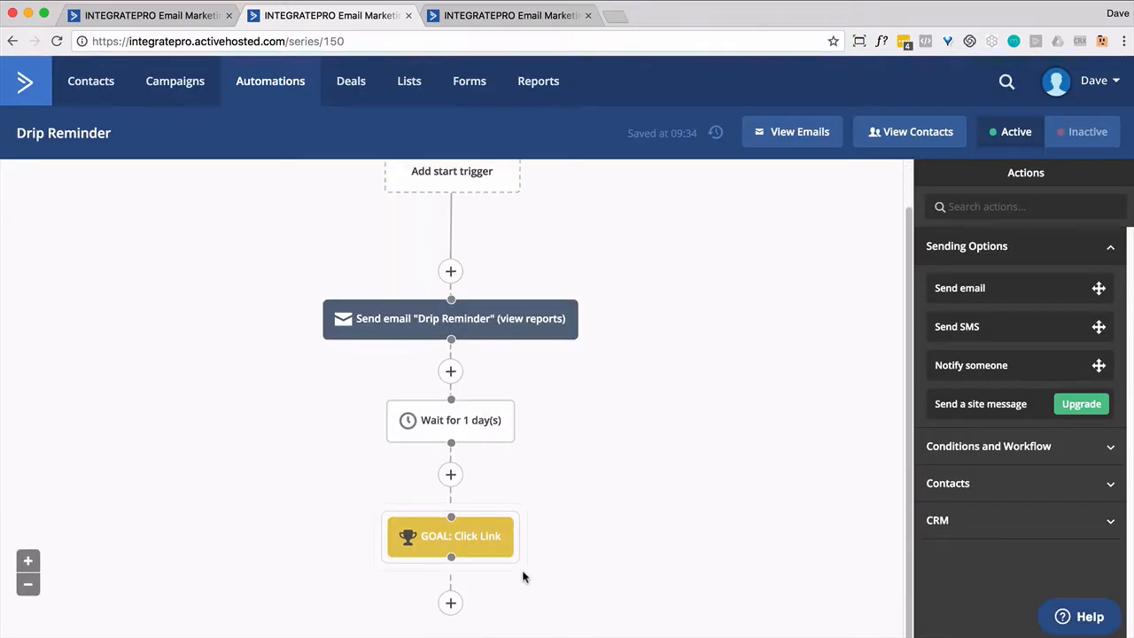
pyautogui.click(450, 603)
pyautogui.click(534, 509)
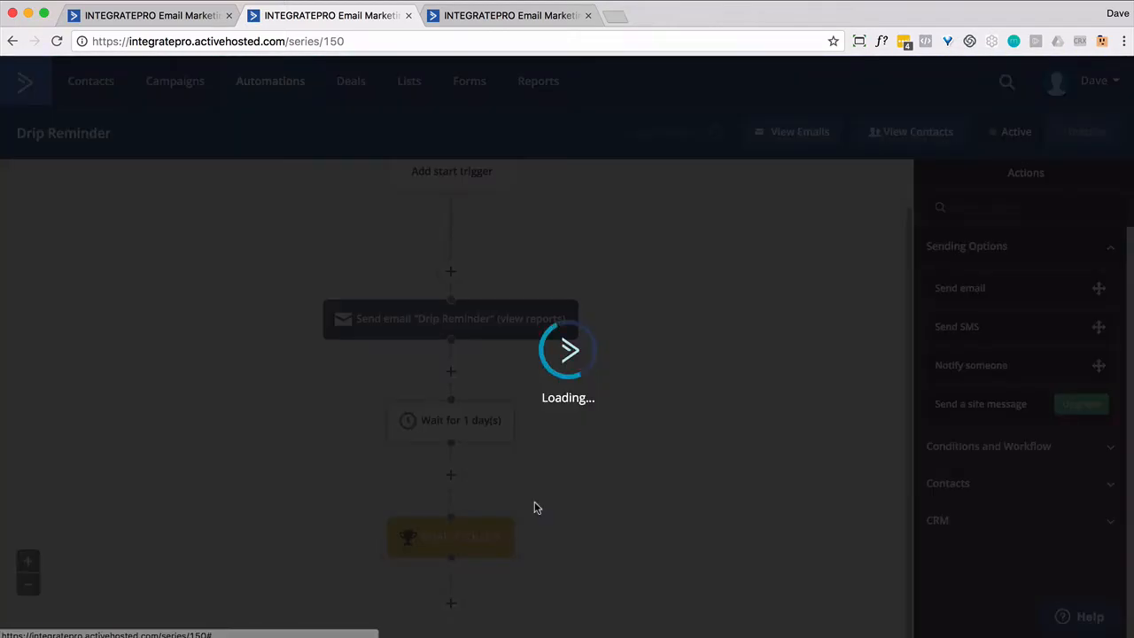
pyautogui.scroll(1, 535, 508)
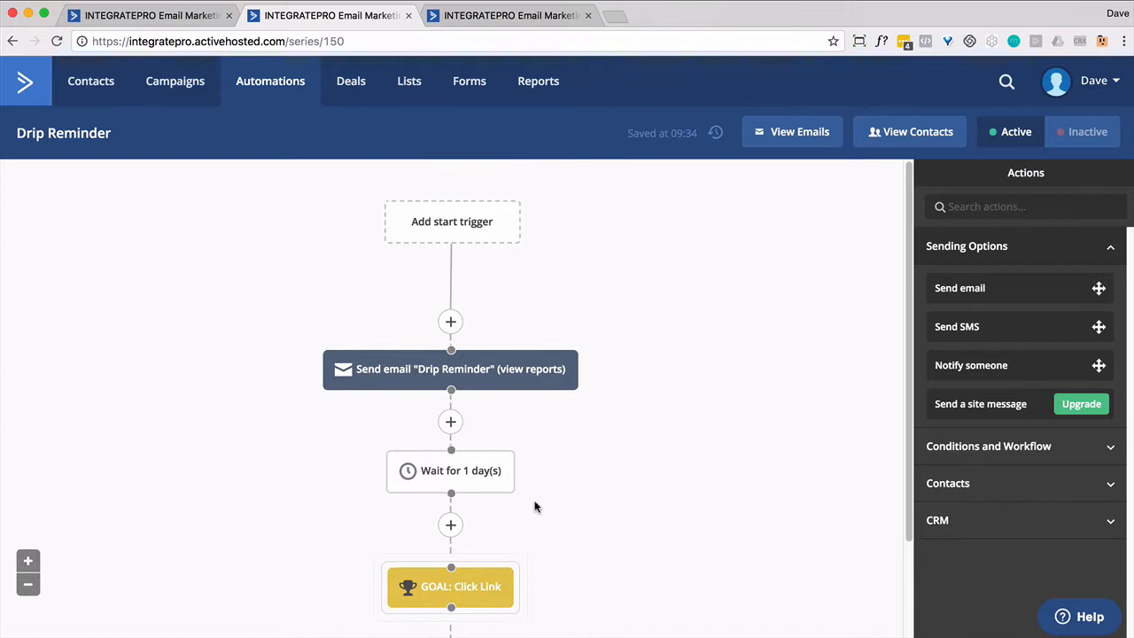
pyautogui.click(460, 226)
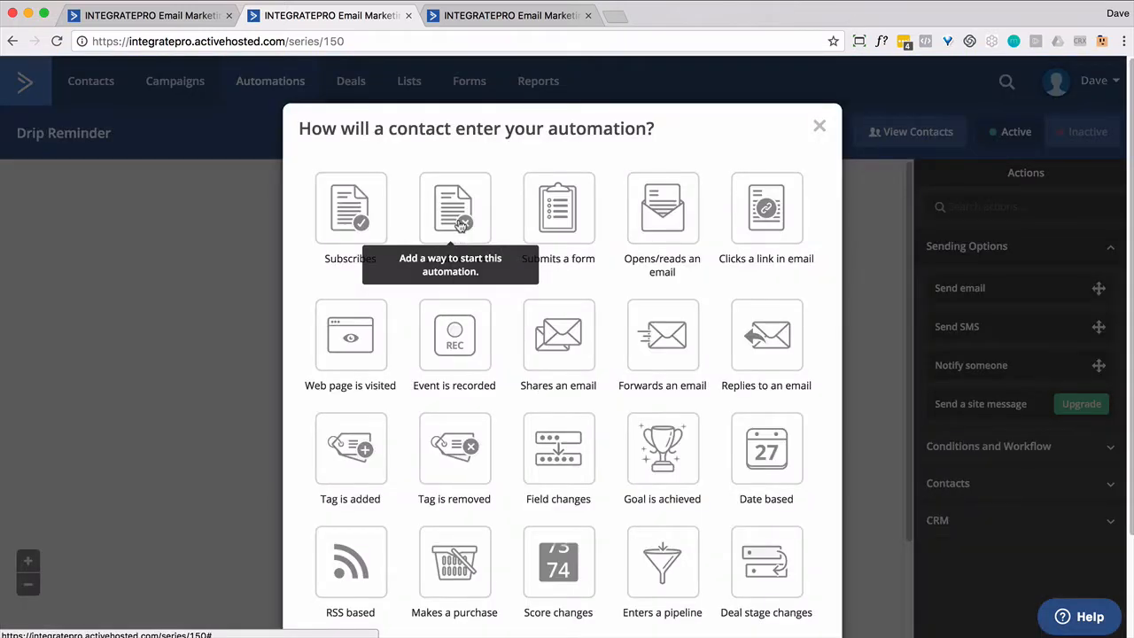
pyautogui.click(816, 126)
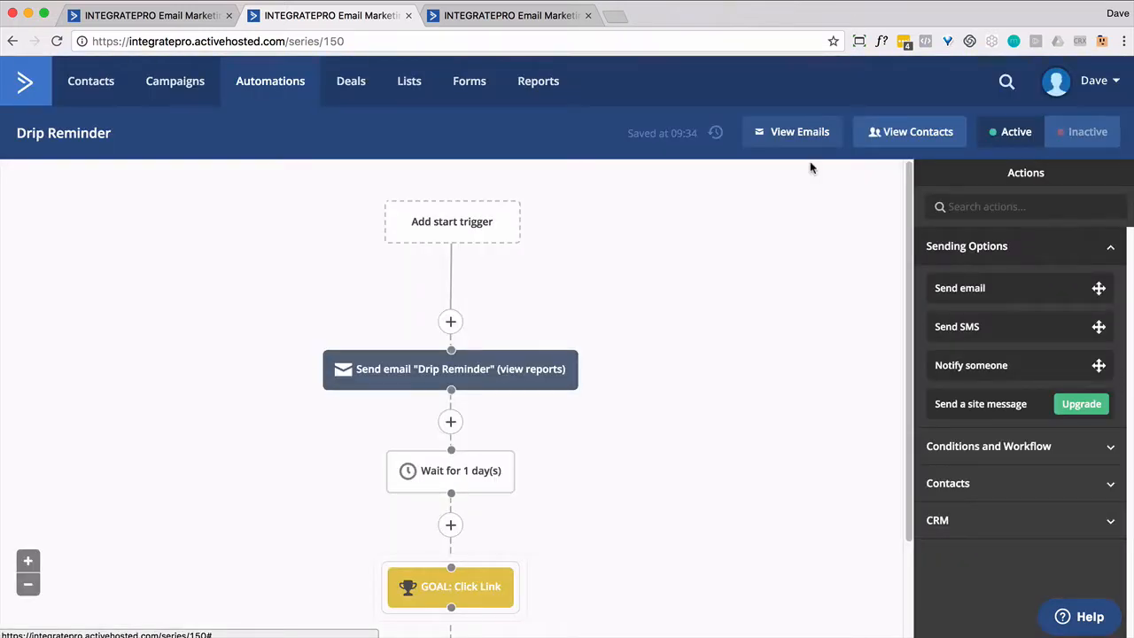
# Step: Add a "Notify someone" action between the one-day wait and the "Click Link" goal
pyautogui.moveTo(477, 371)
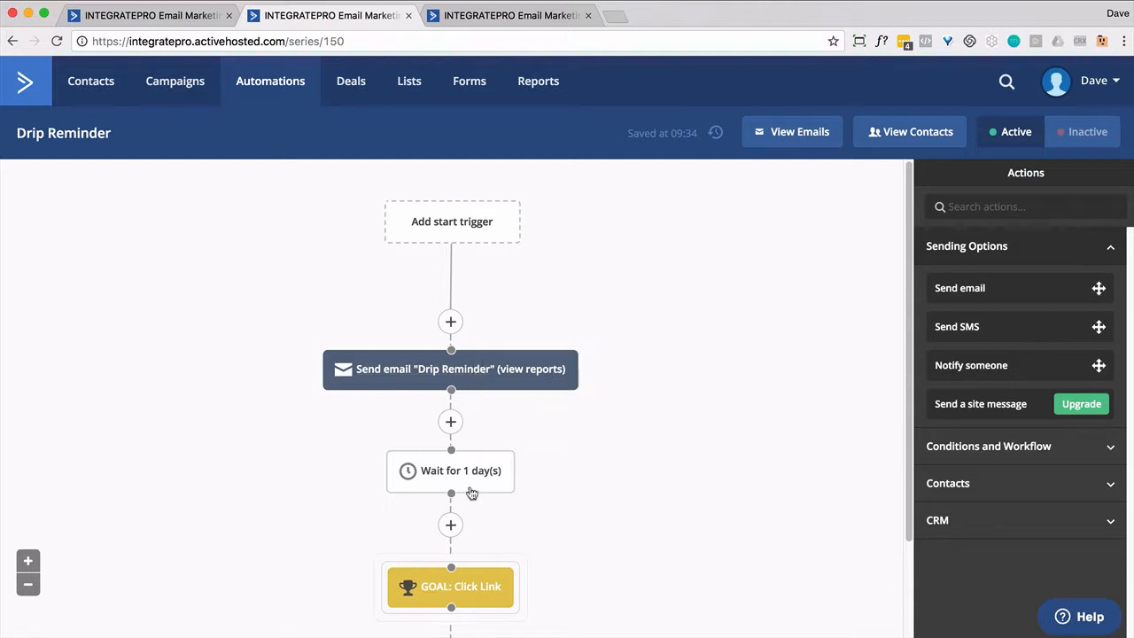
pyautogui.click(453, 523)
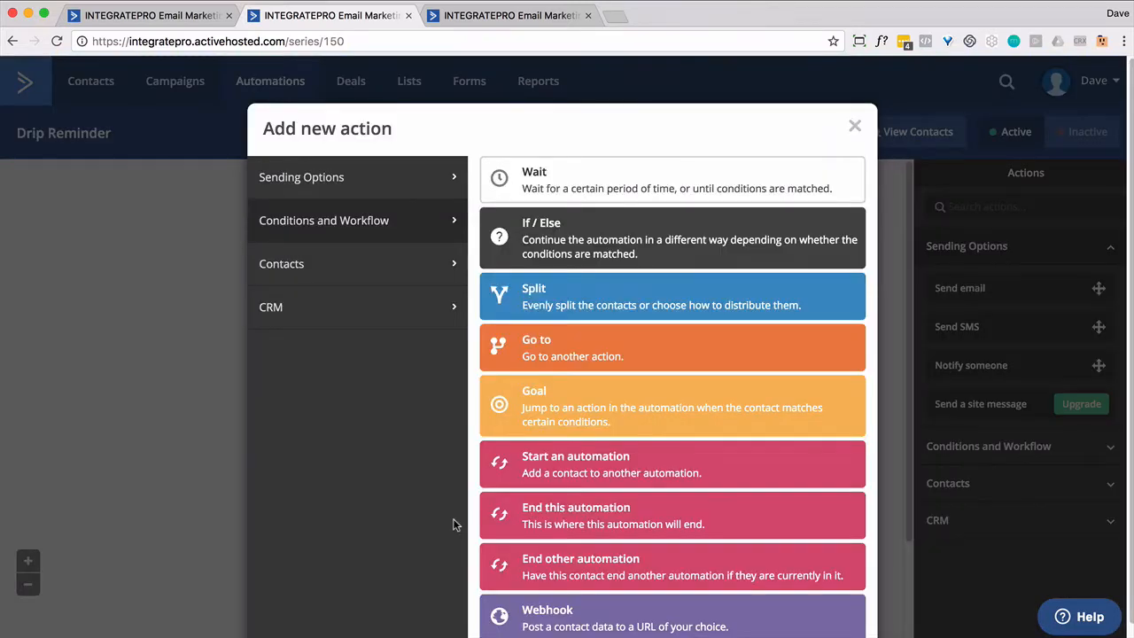
pyautogui.click(417, 277)
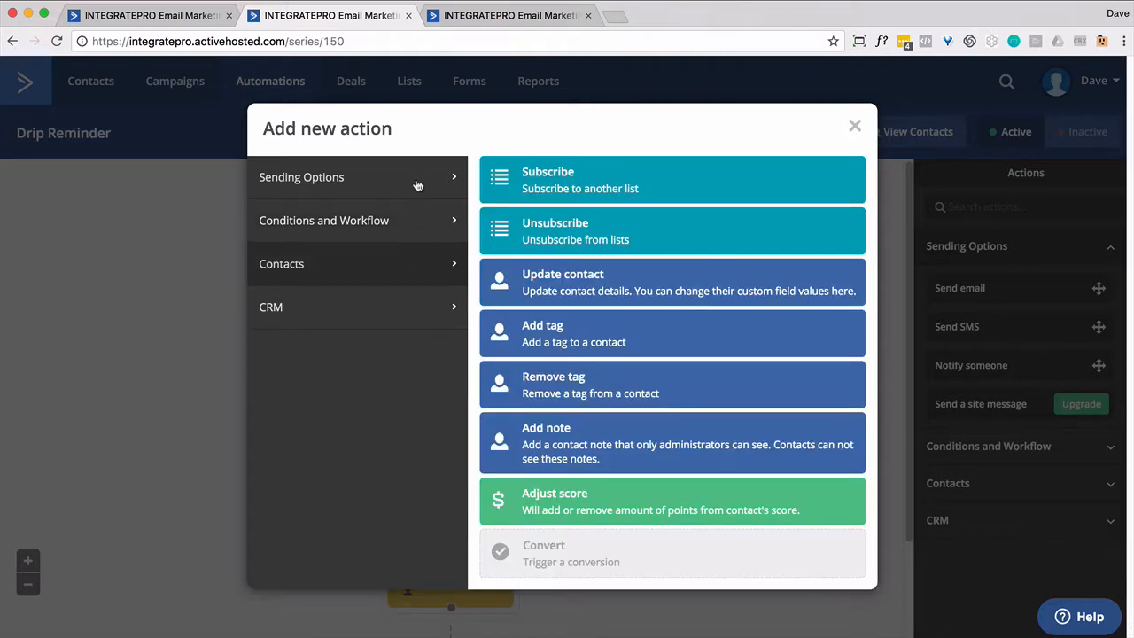
pyautogui.click(417, 184)
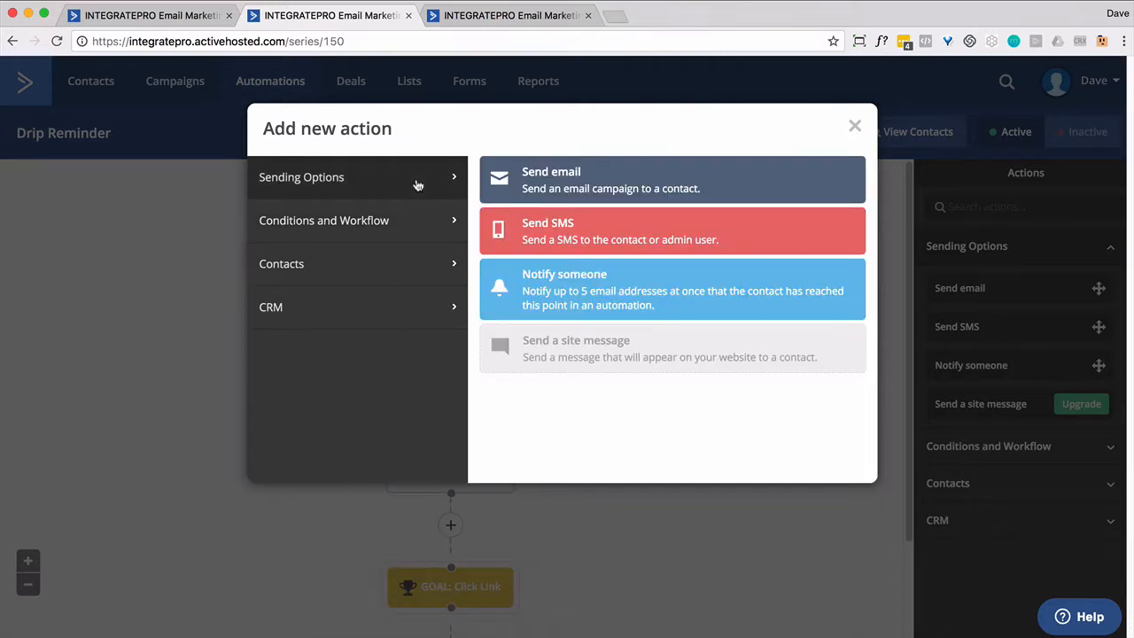
pyautogui.click(574, 306)
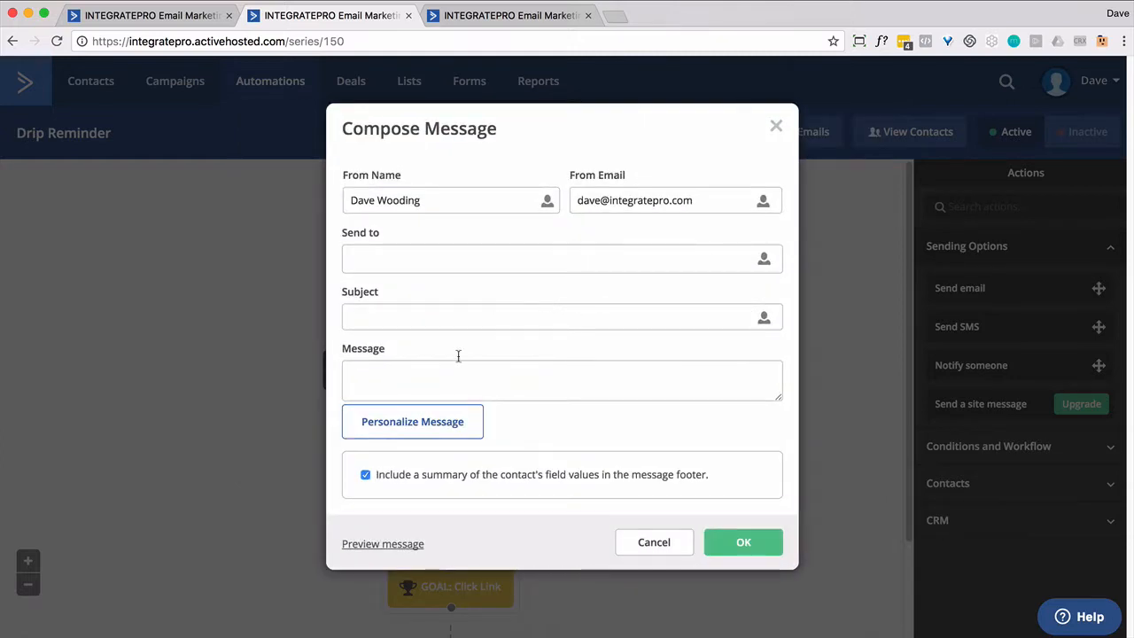
# Step: Compose the notification with the %FIRSTNAME% personalization tag in the message, fill in the recipient's e-mail and save it
pyautogui.click(393, 372)
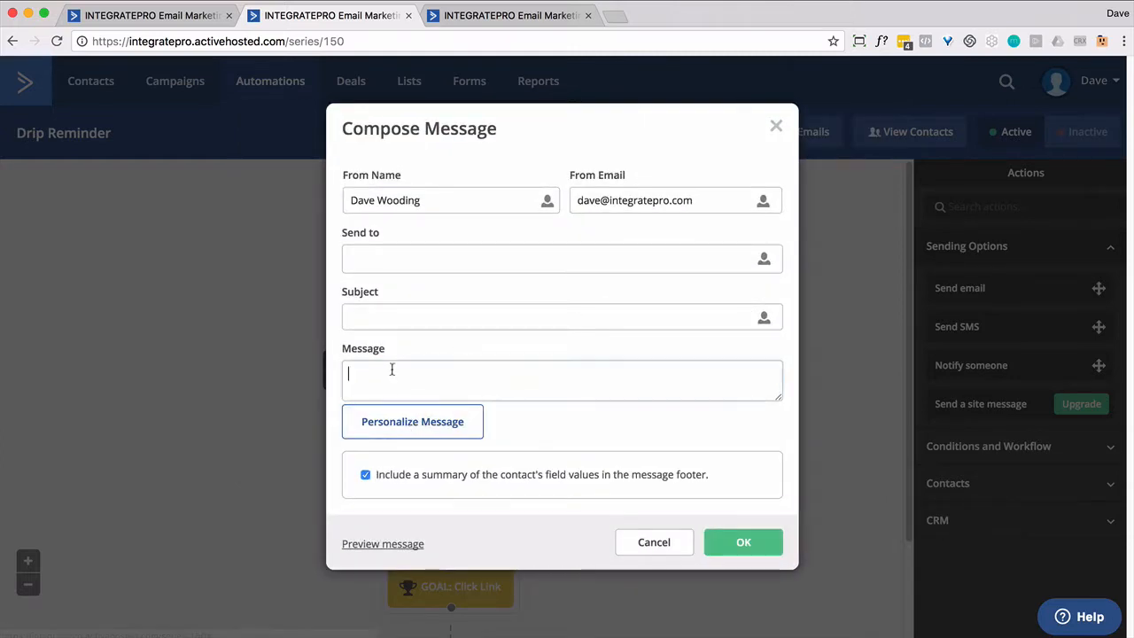
pyautogui.click(387, 418)
pyautogui.click(496, 255)
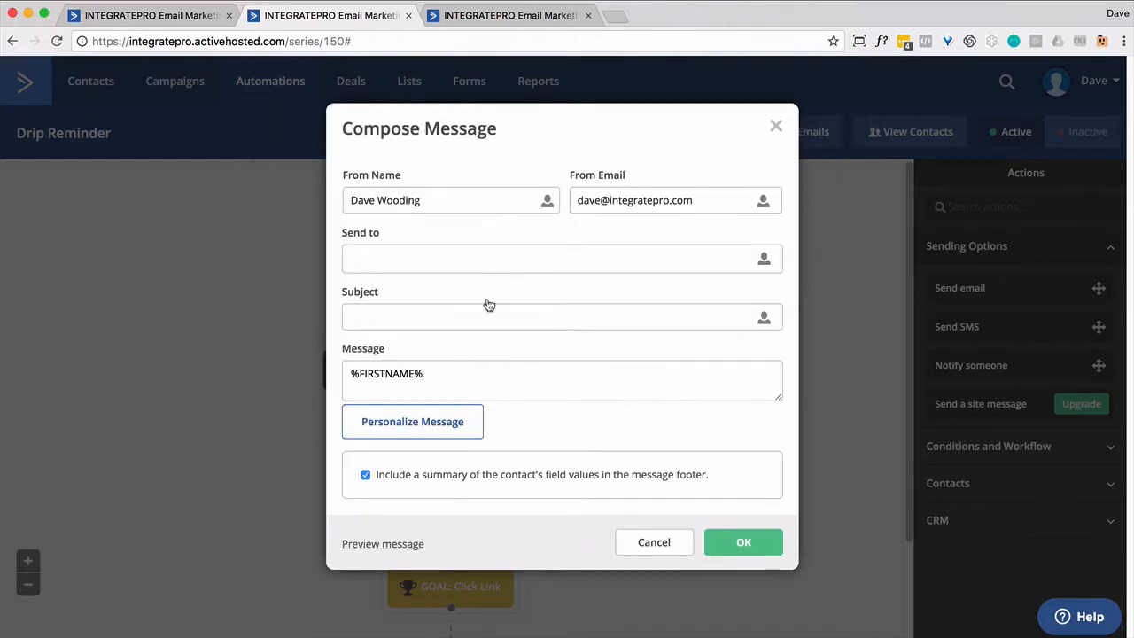
pyautogui.write('ha')
pyautogui.click(720, 545)
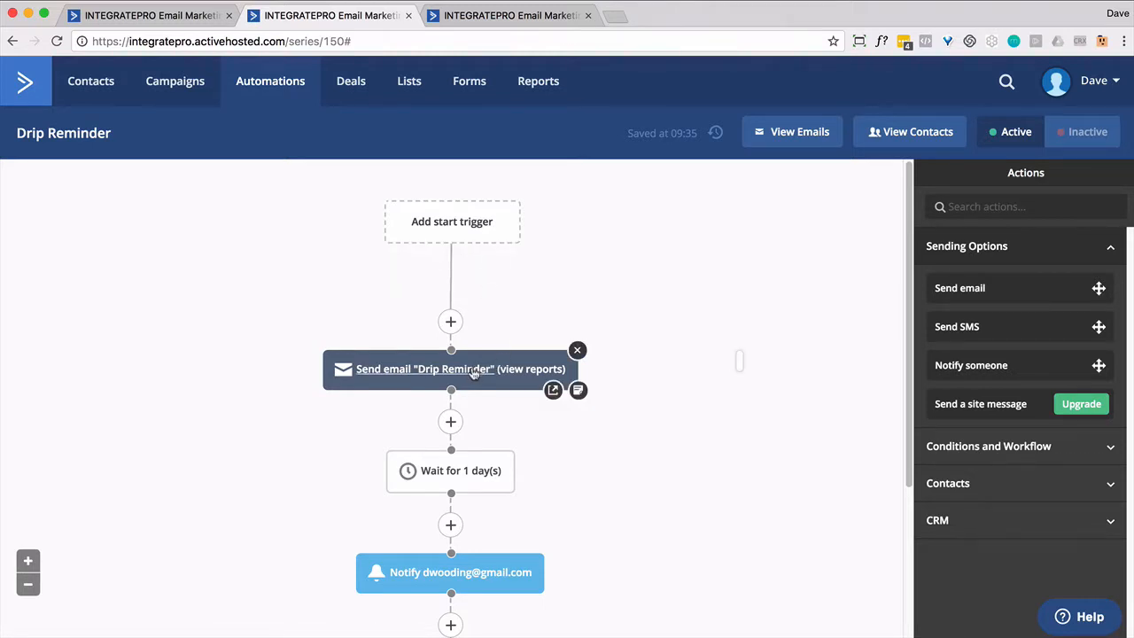
pyautogui.scroll(-3, 470, 365)
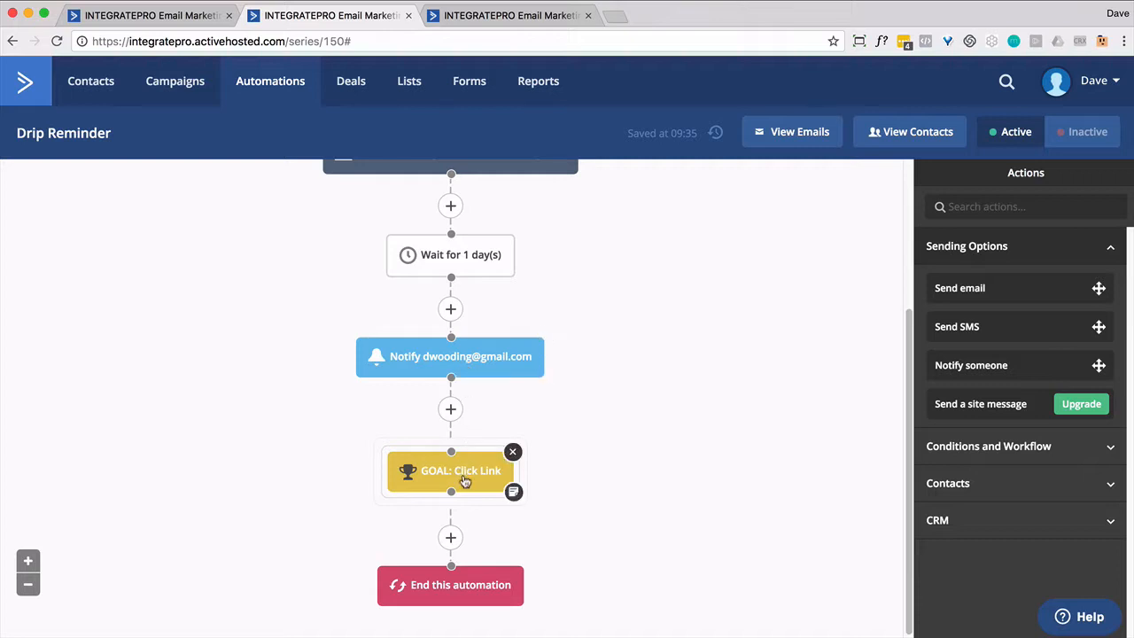
pyautogui.scroll(2, 468, 274)
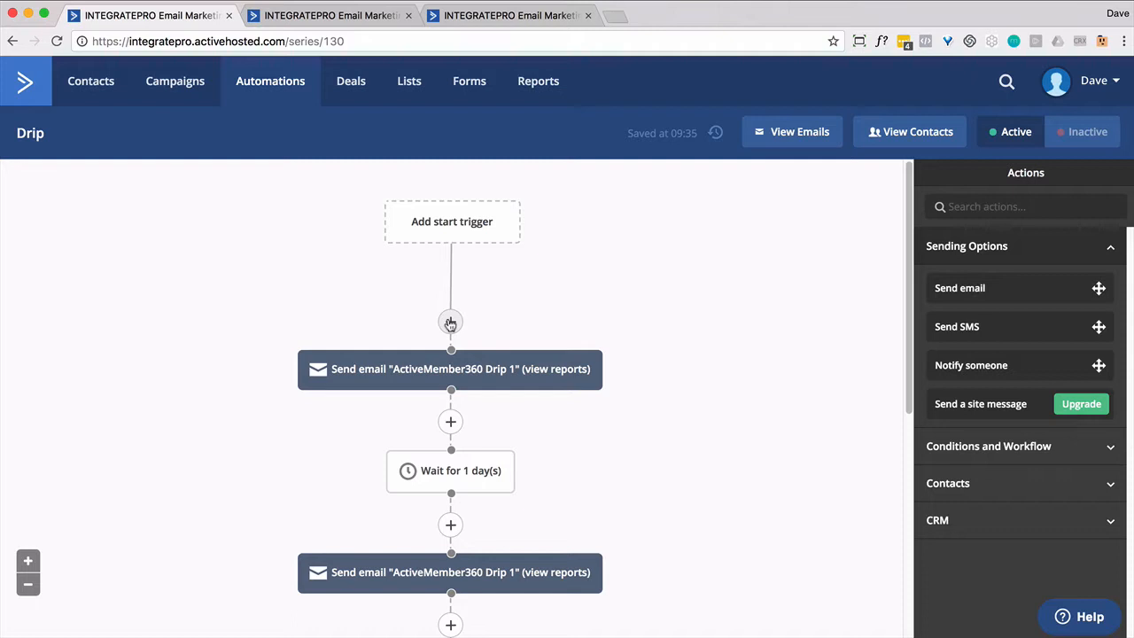
# Step: In the Drip automation, add a first action updating contact field Drip Reminder Content to "Please click on the link in Email 1."
pyautogui.click(450, 322)
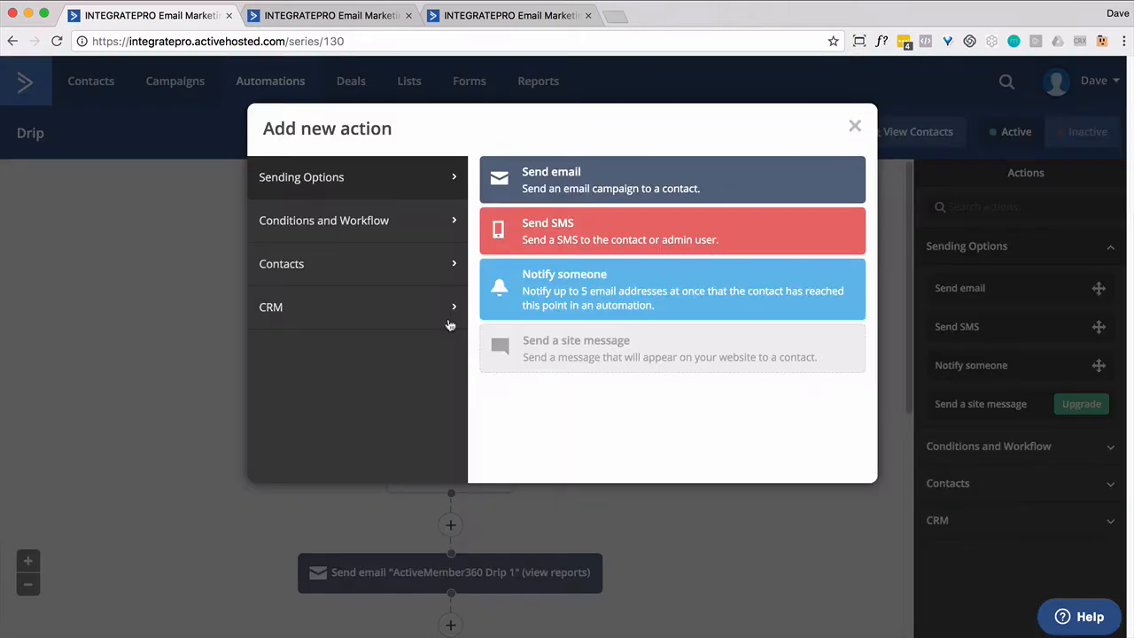
pyautogui.click(425, 266)
pyautogui.click(554, 275)
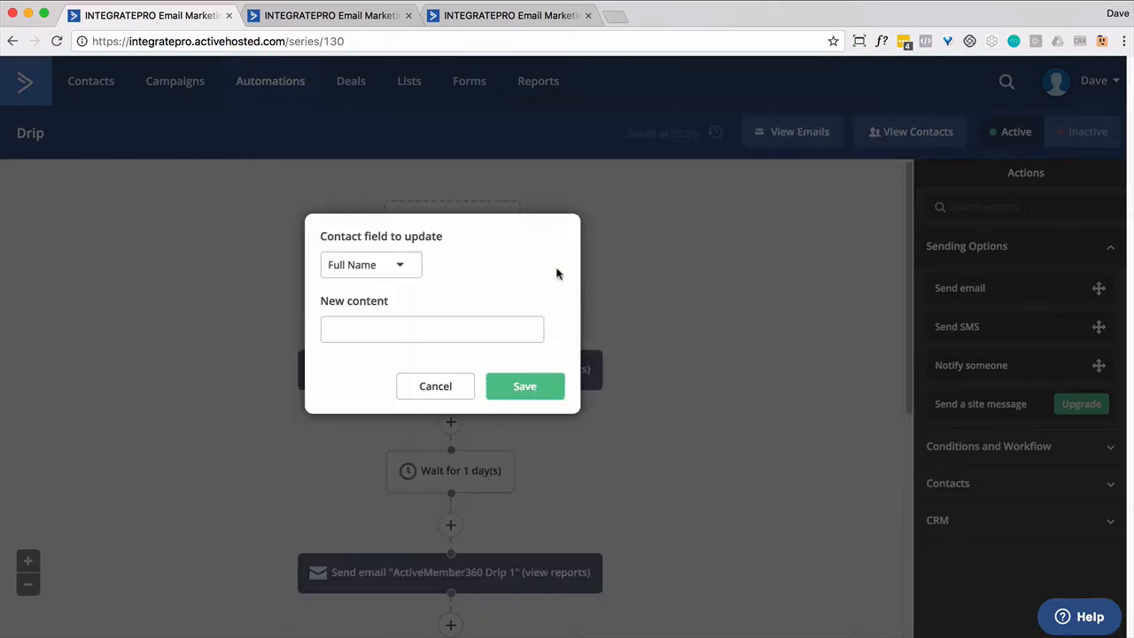
pyautogui.click(400, 271)
pyautogui.scroll(-2, 403, 319)
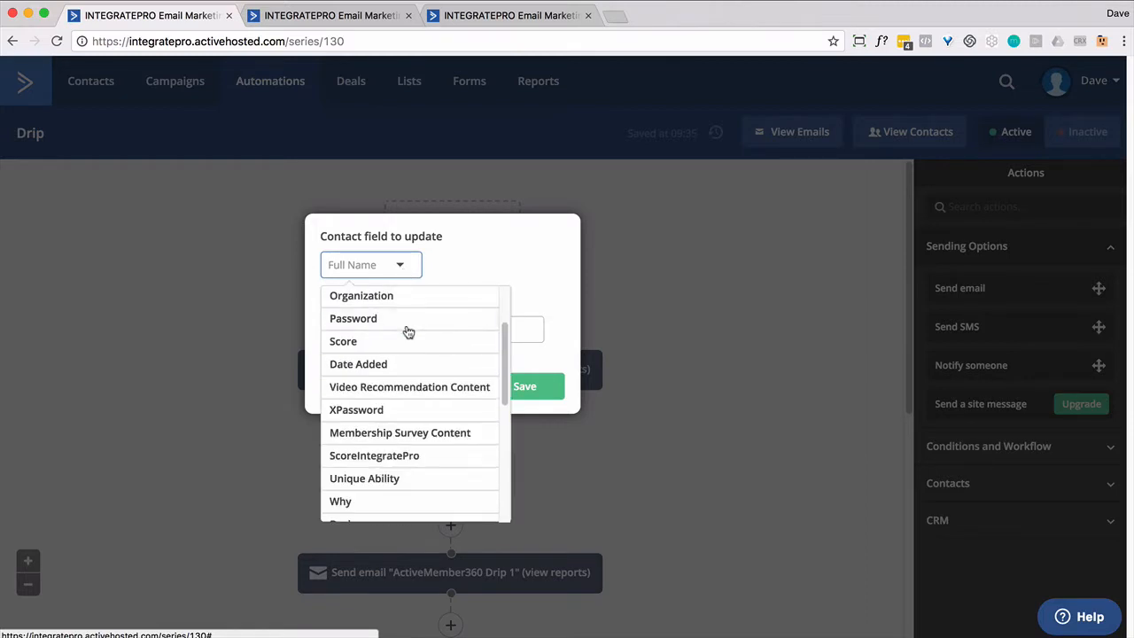
pyautogui.scroll(-2, 408, 331)
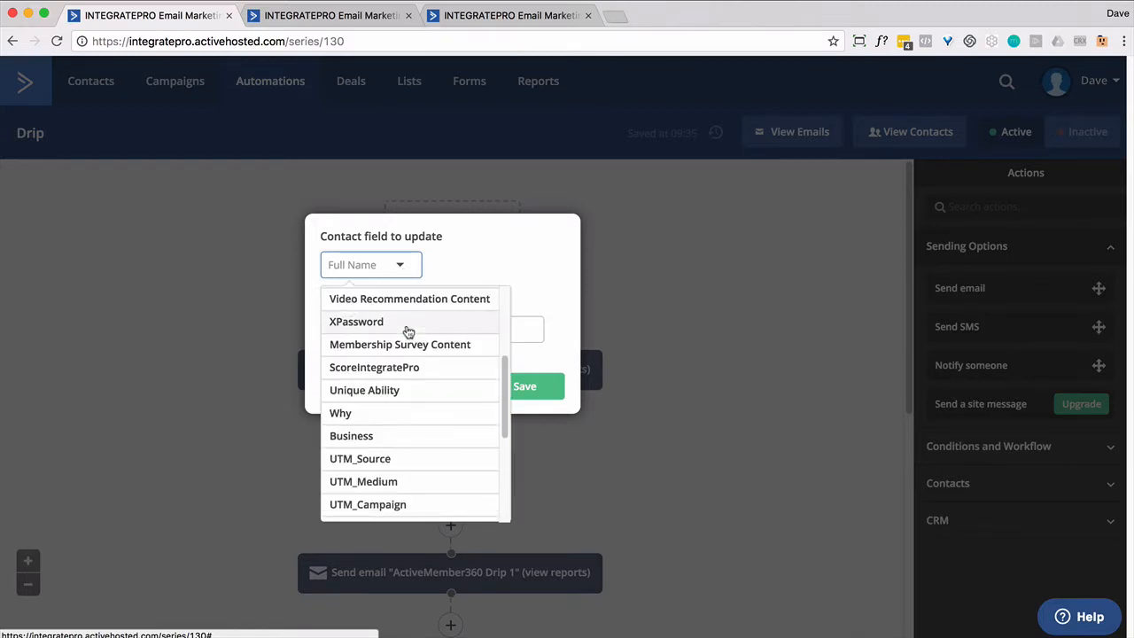
pyautogui.scroll(-4, 409, 331)
pyautogui.click(416, 488)
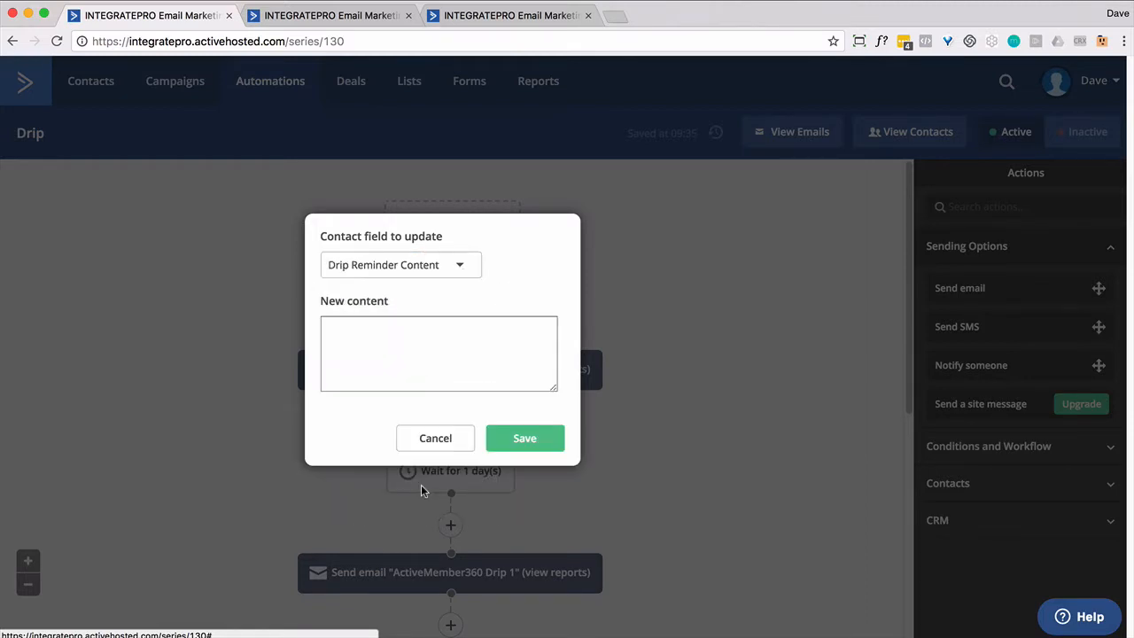
pyautogui.click(377, 343)
pyautogui.write('Please click on the link in ')
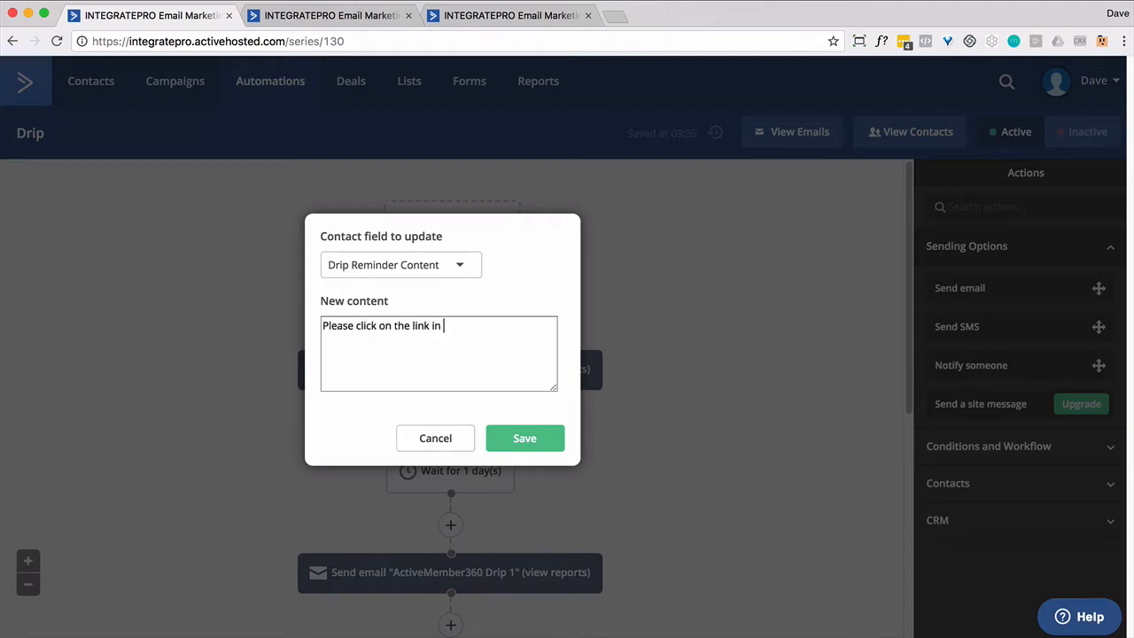
pyautogui.write('Email 1.')
pyautogui.click(516, 438)
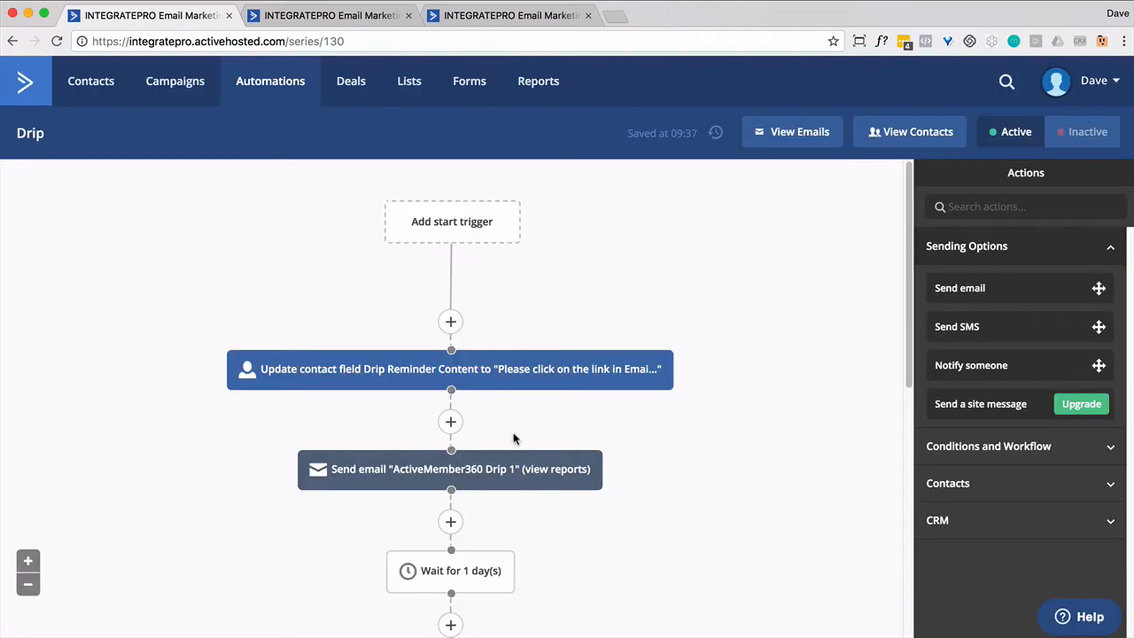
pyautogui.click(450, 421)
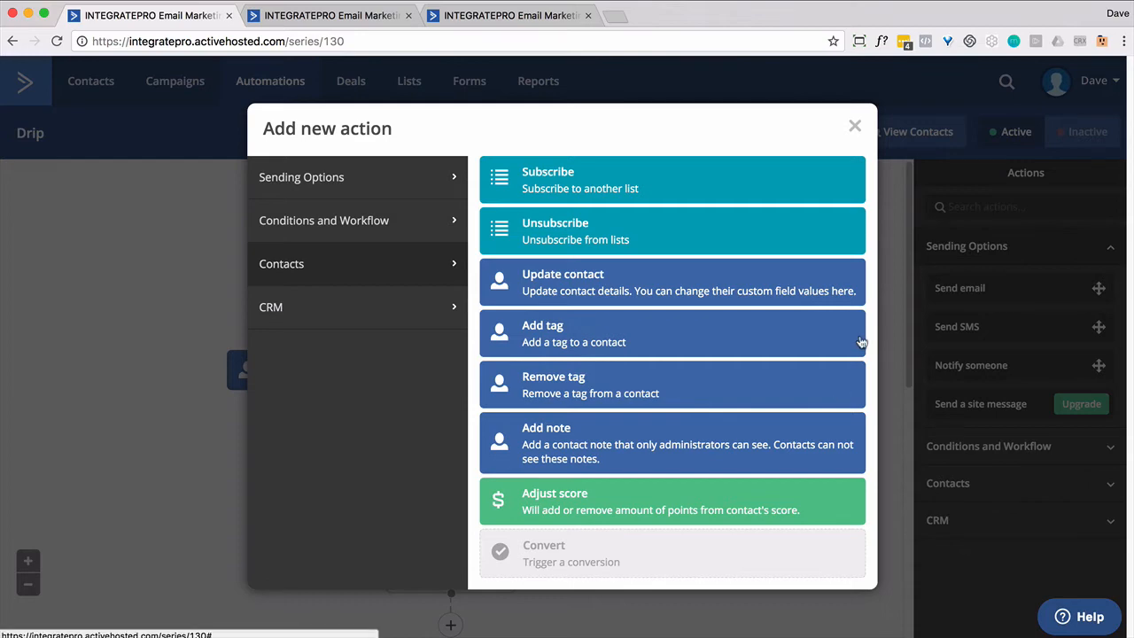
pyautogui.click(855, 126)
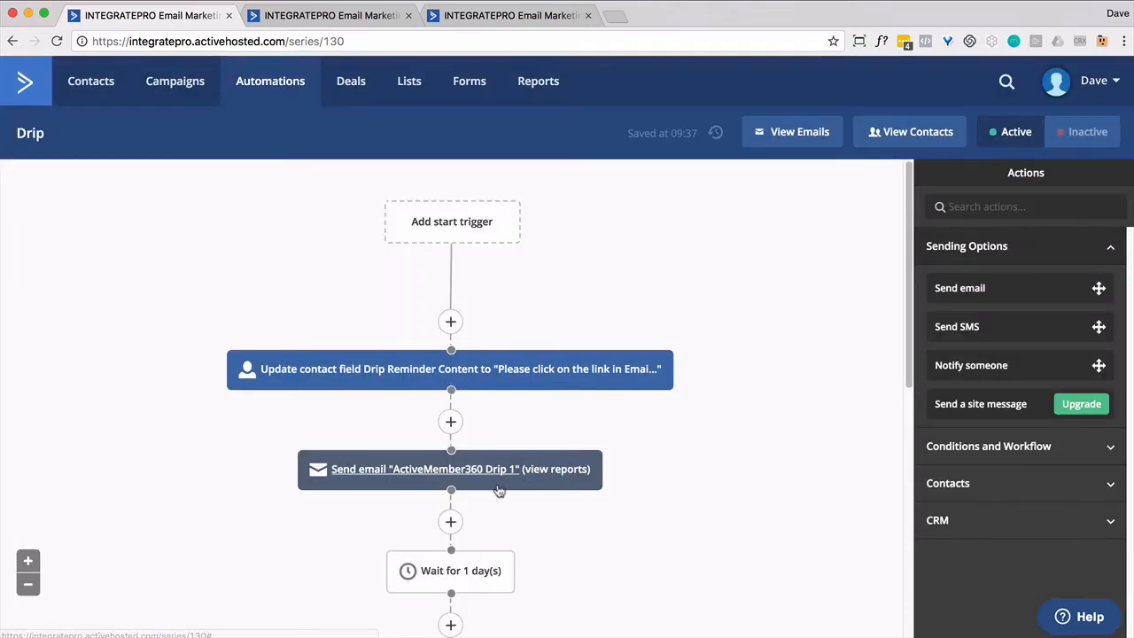
pyautogui.moveTo(492, 472)
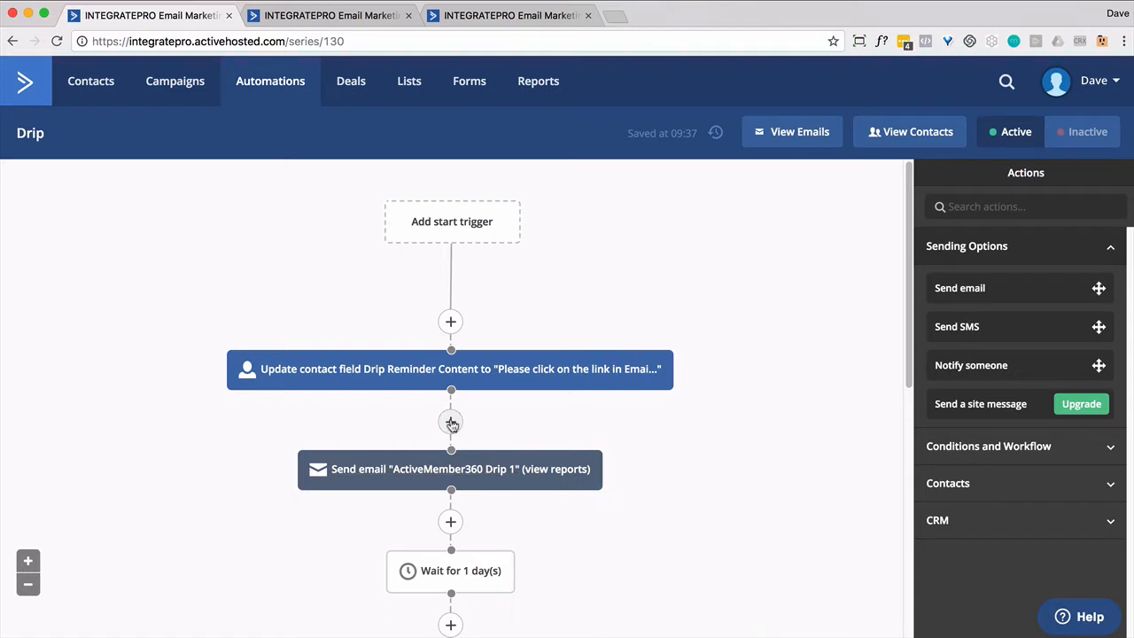
pyautogui.click(450, 421)
pyautogui.click(553, 292)
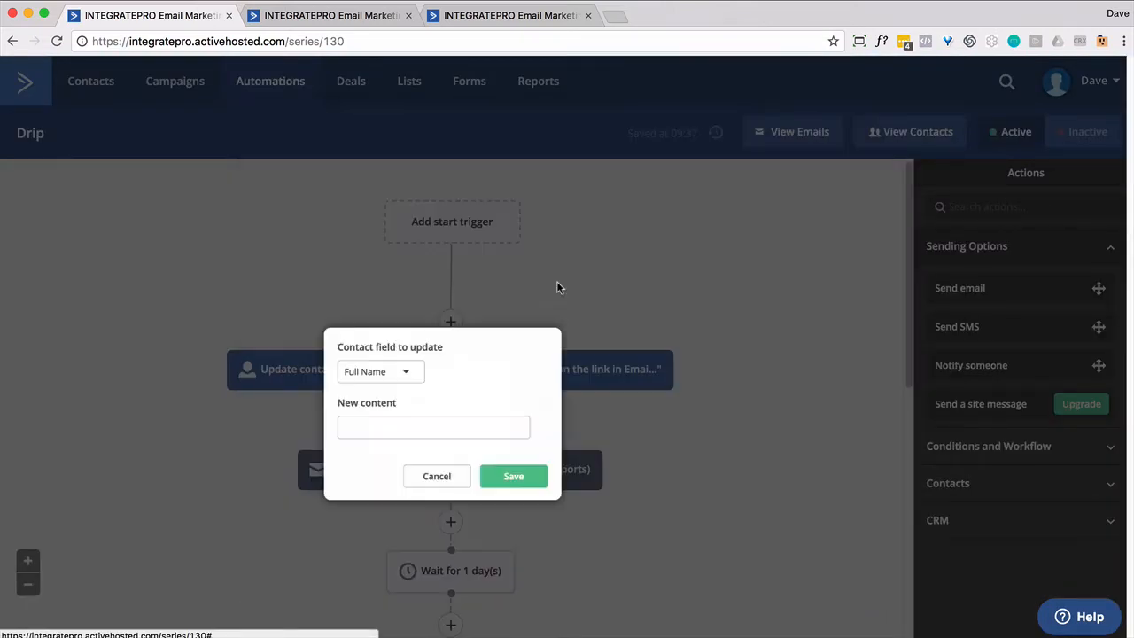
pyautogui.click(410, 366)
pyautogui.scroll(-10, 400, 422)
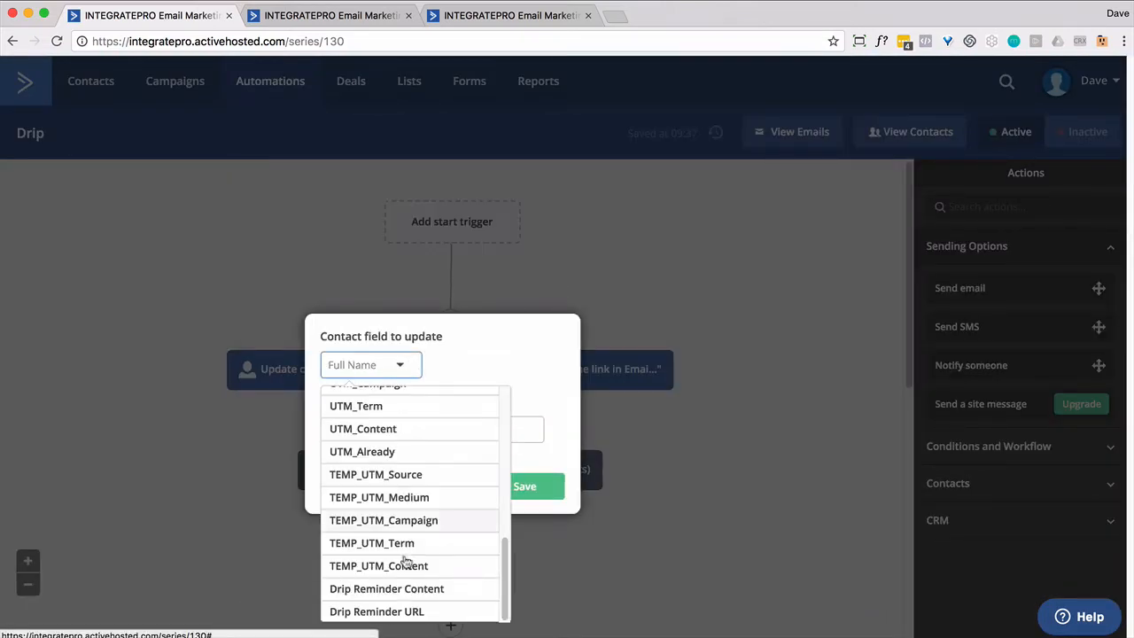
pyautogui.click(413, 609)
pyautogui.click(377, 432)
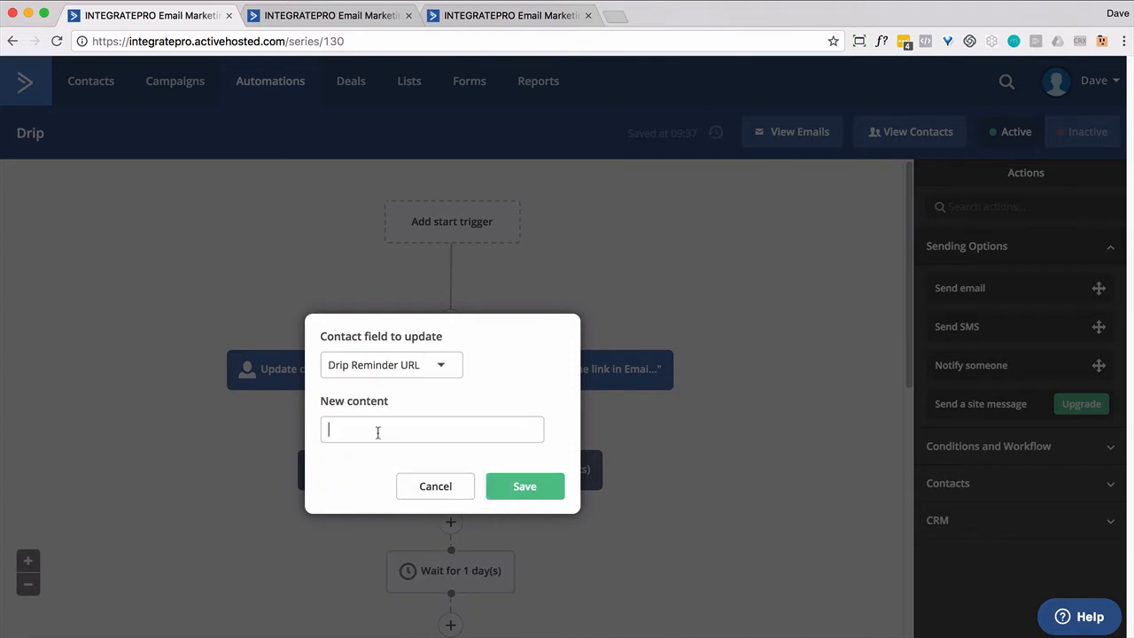
pyautogui.write('http://example.com')
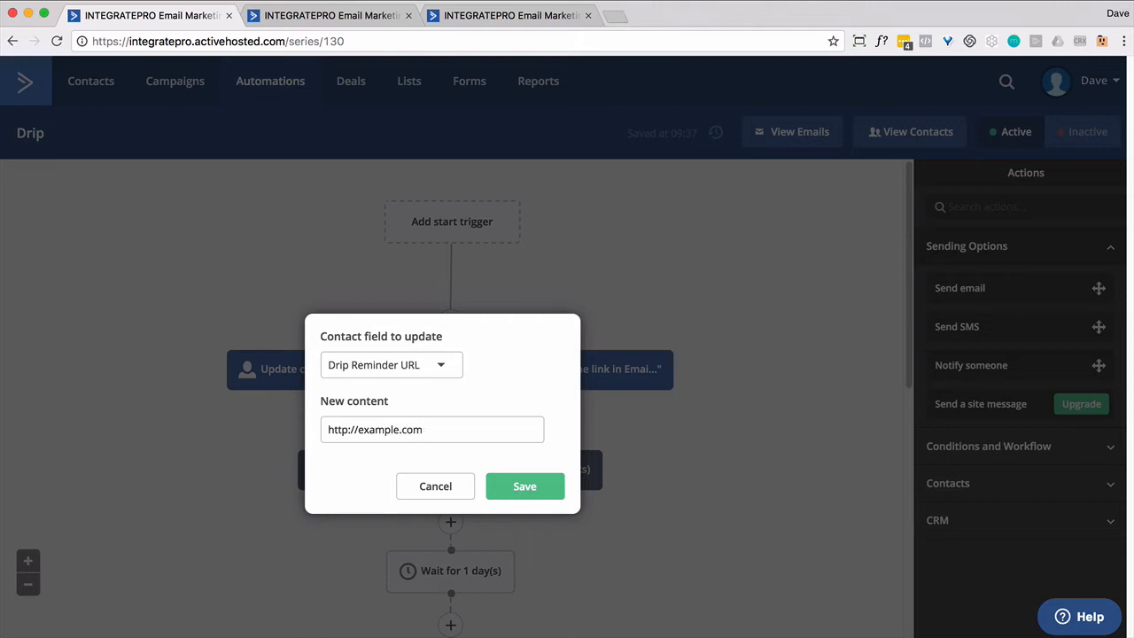
pyautogui.click(524, 485)
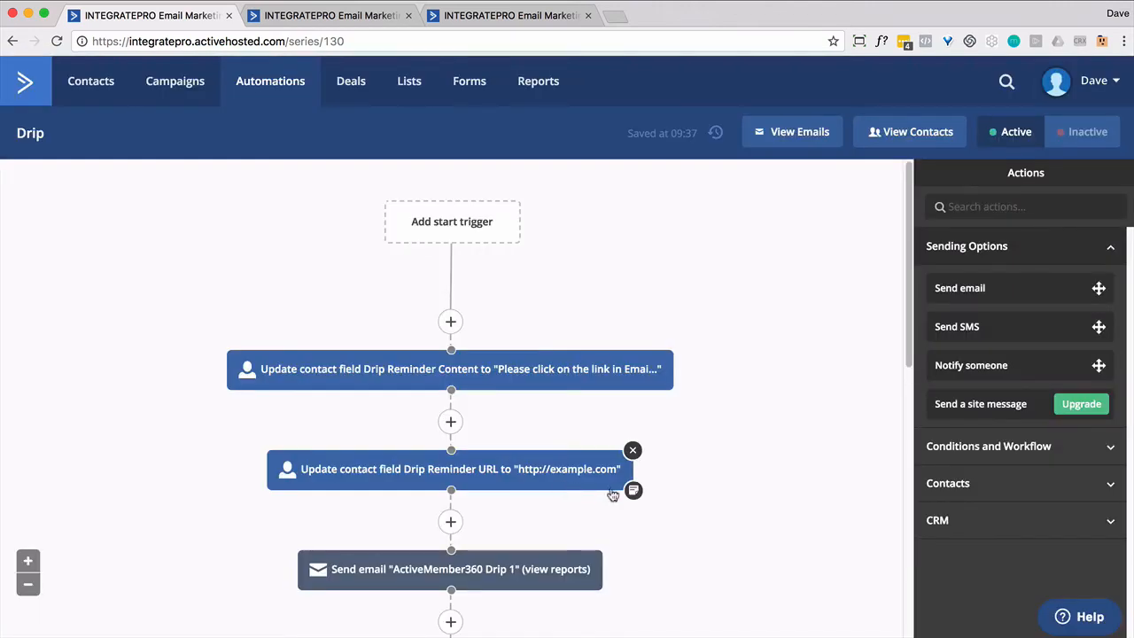
# Step: Add a "Start an automation" action entering Drip Reminder between the last one-day wait and the "Check For Click" goal, and save it
pyautogui.scroll(-6, 611, 492)
pyautogui.scroll(-3, 611, 493)
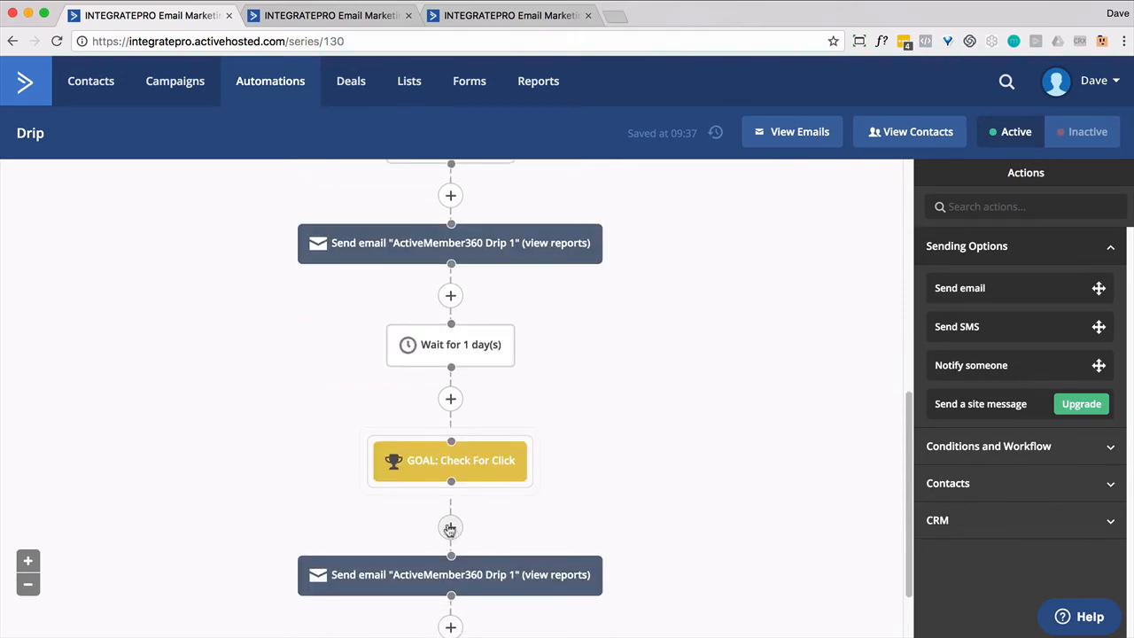
pyautogui.scroll(10, 451, 529)
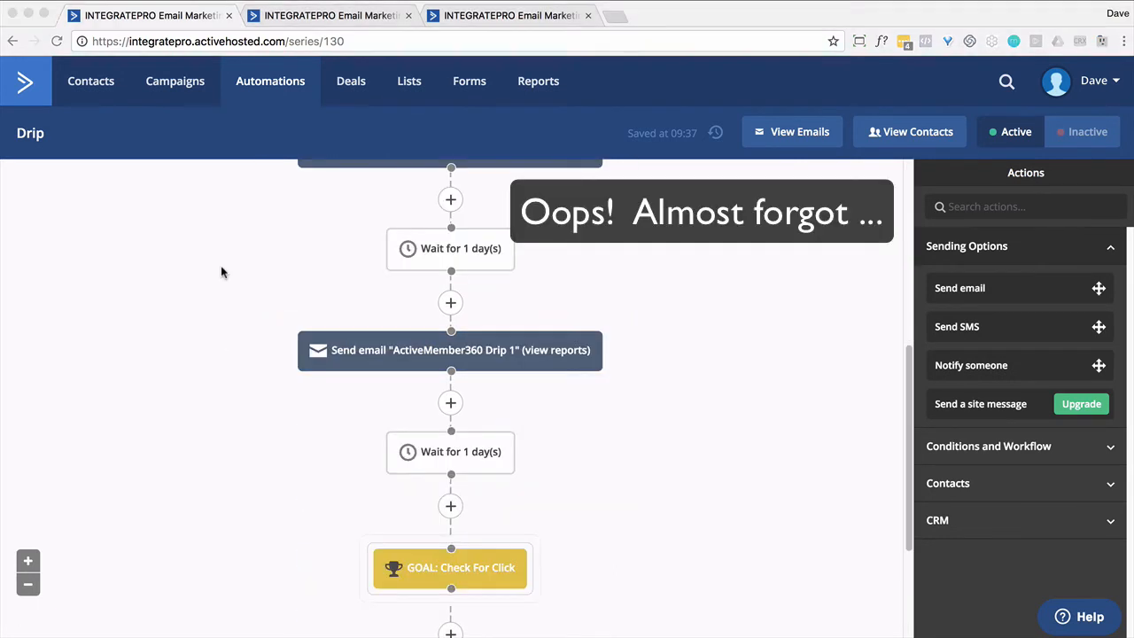
pyautogui.click(450, 506)
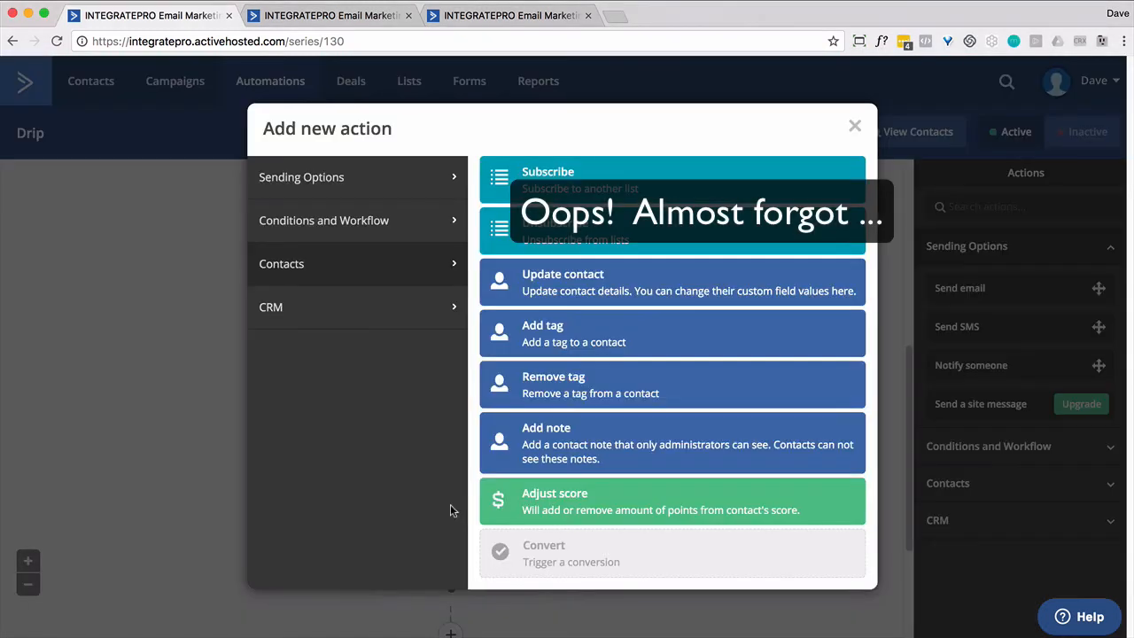
pyautogui.click(398, 222)
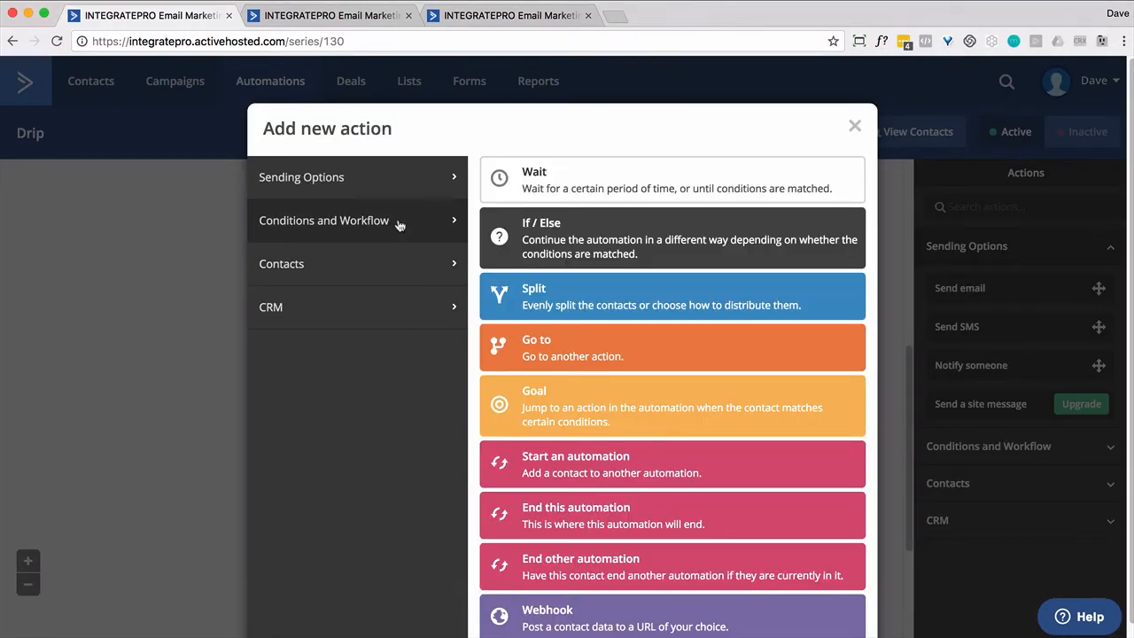
pyautogui.click(575, 451)
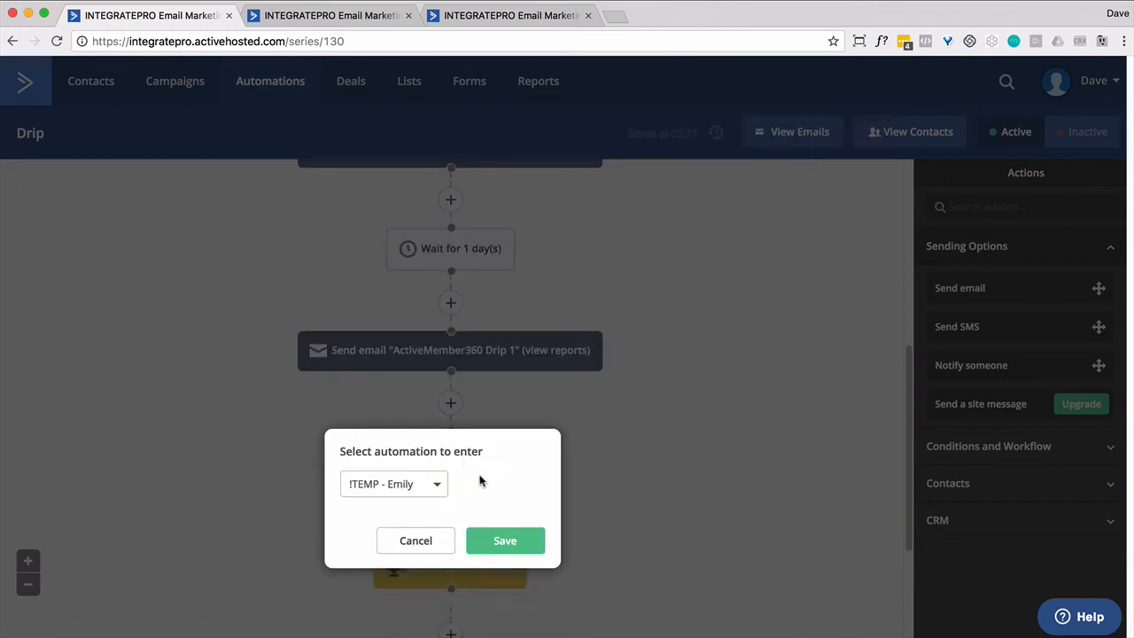
pyautogui.click(434, 486)
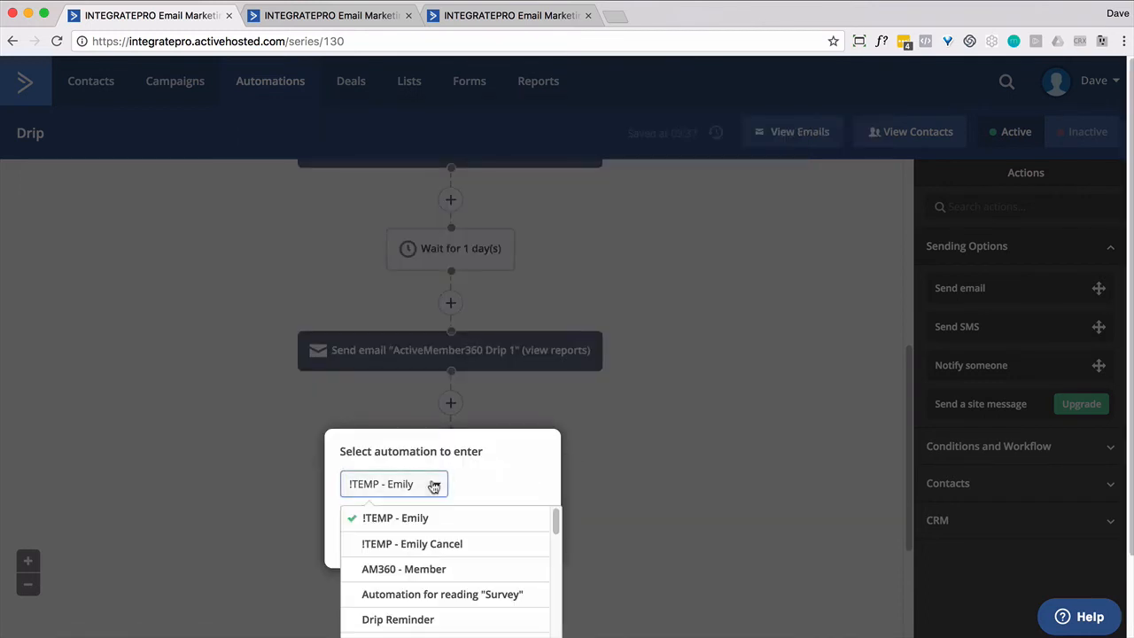
pyautogui.click(470, 618)
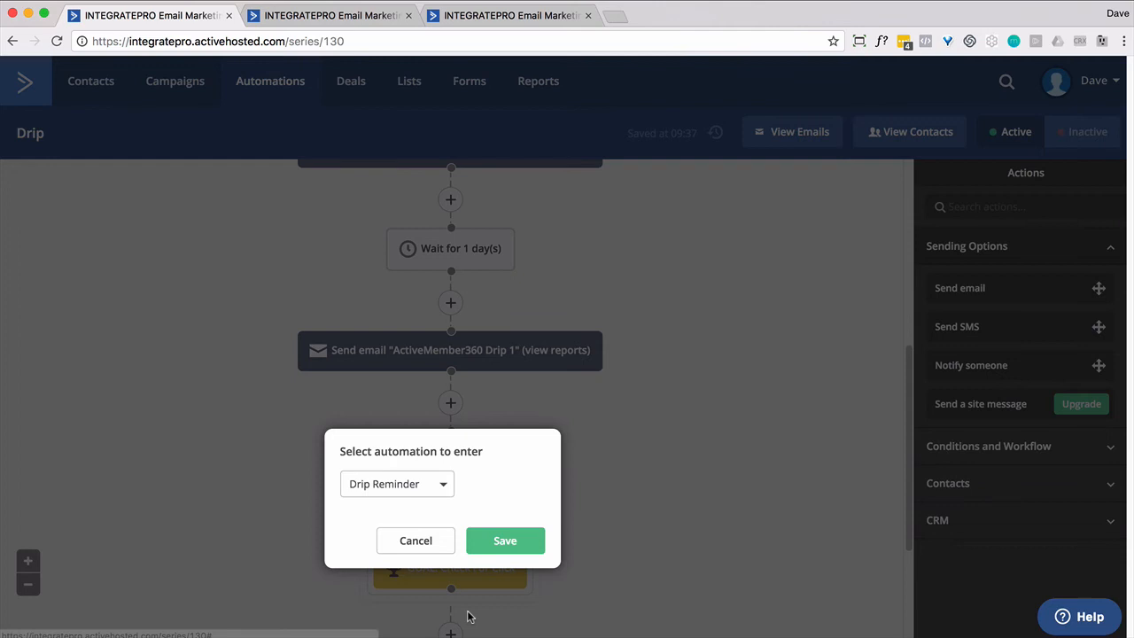
pyautogui.click(506, 544)
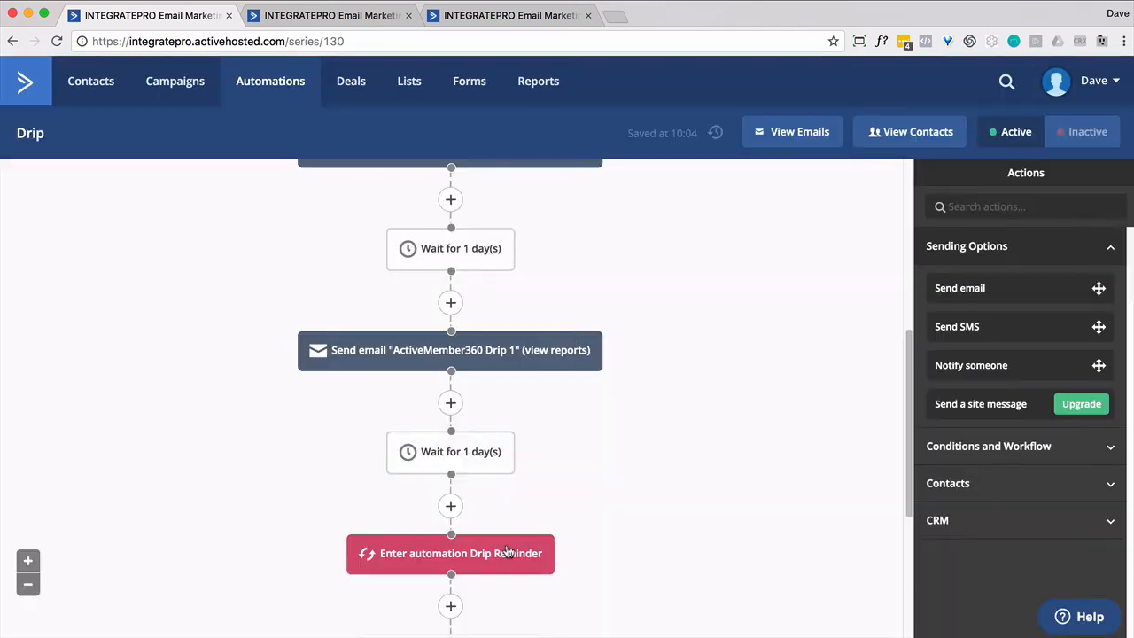